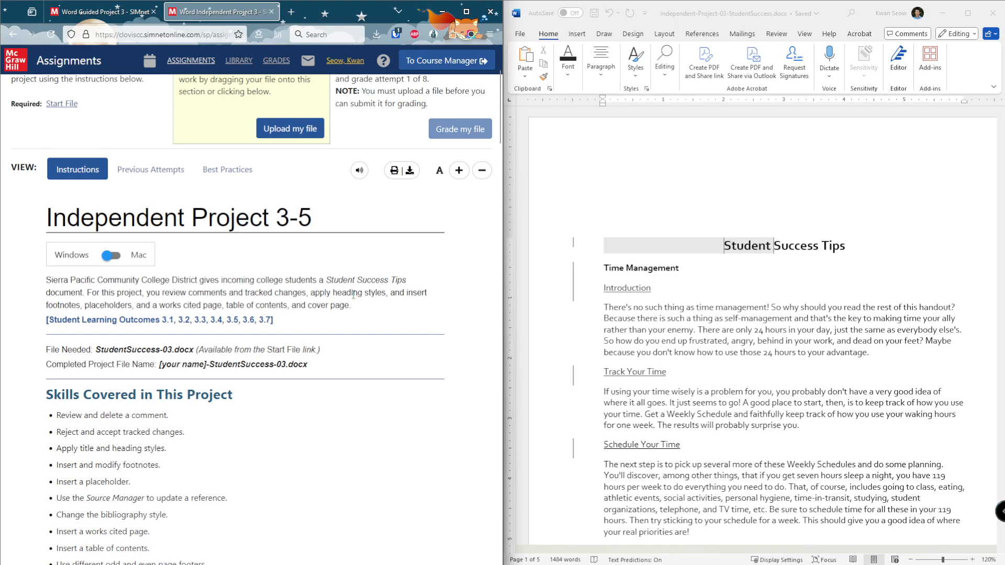
Step: Mark instruction steps 1 and 2 as completed in the Independent Project 3-5 checklist
scroll(375, 296, down, 8)
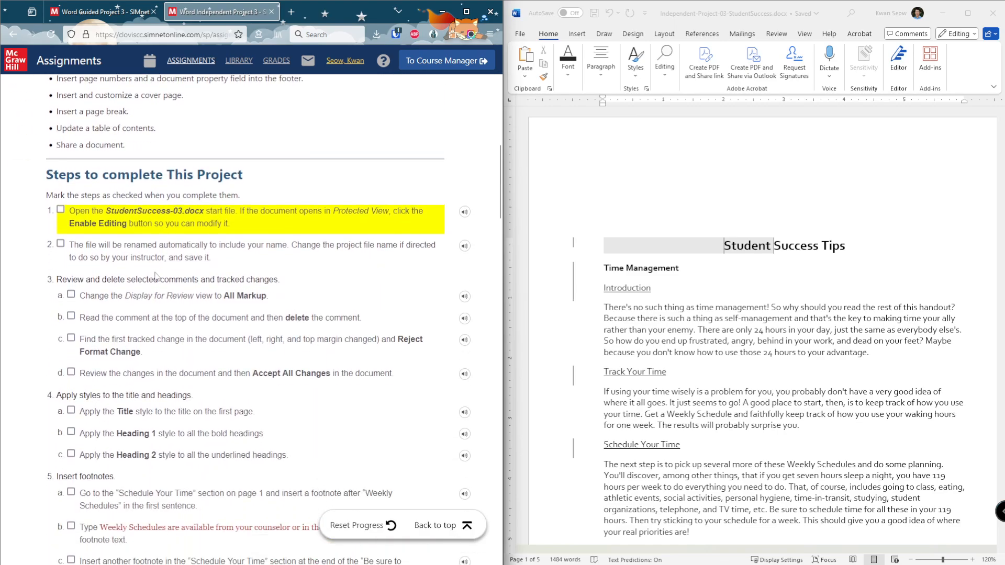
click(60, 209)
click(60, 243)
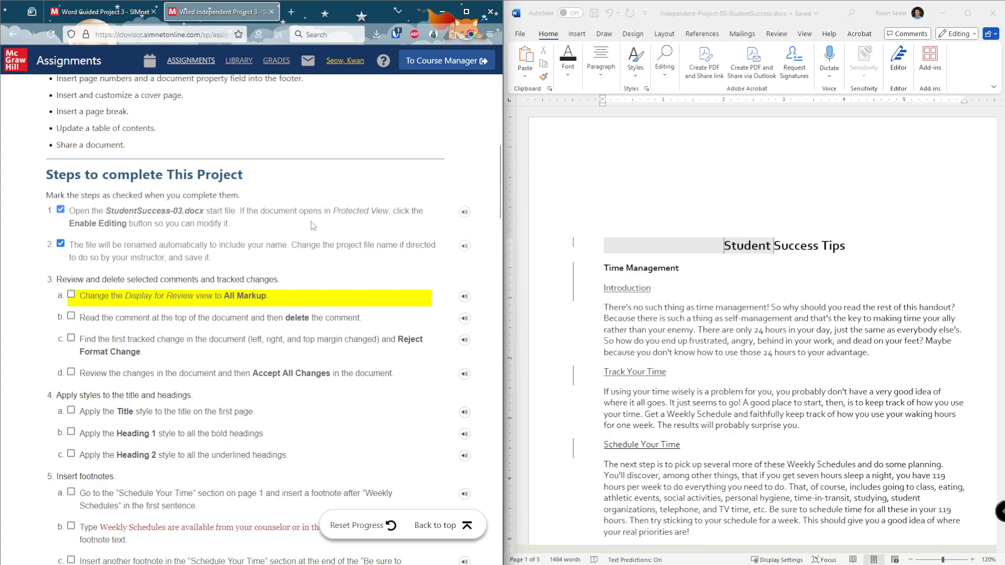
scroll(310, 221, down, 1)
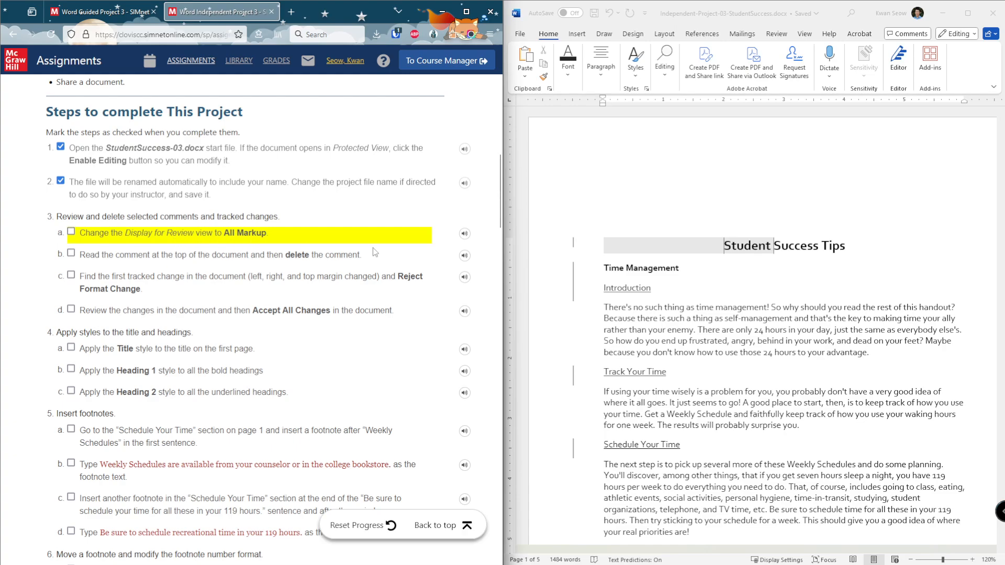
Step: Examine the tracked-change markup and the comment beside the title, with the document zoom reduced to 100%
click(777, 34)
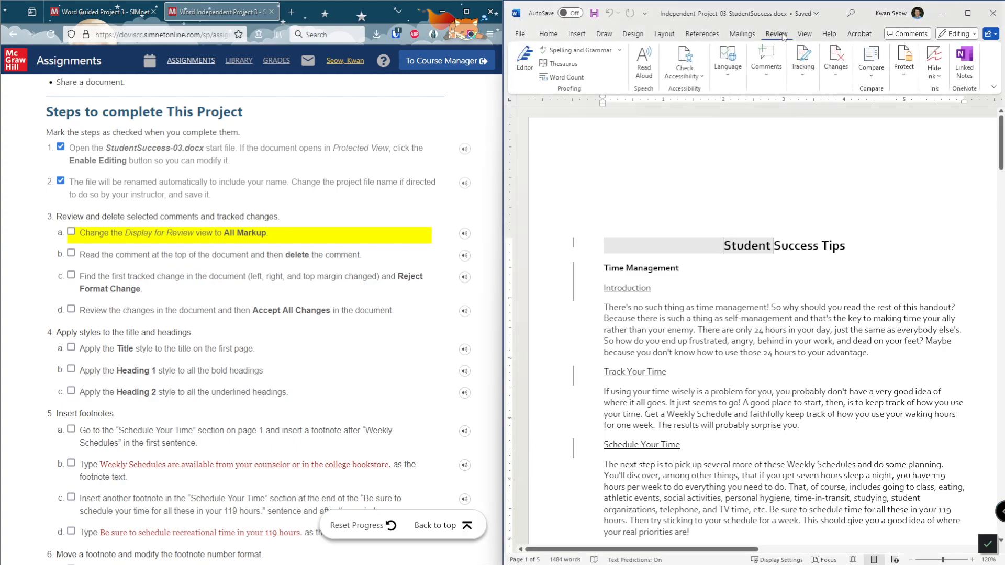
click(809, 76)
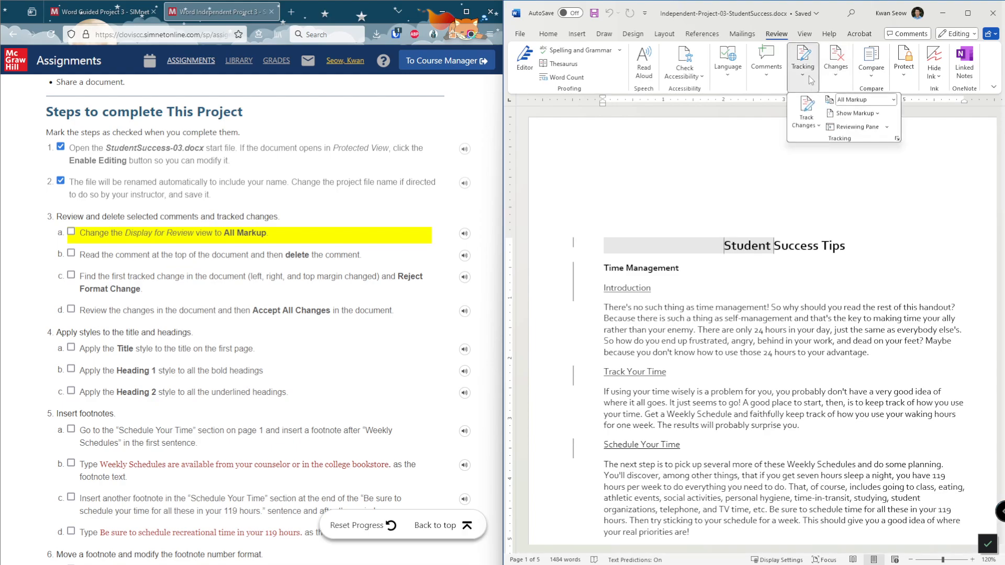
click(809, 75)
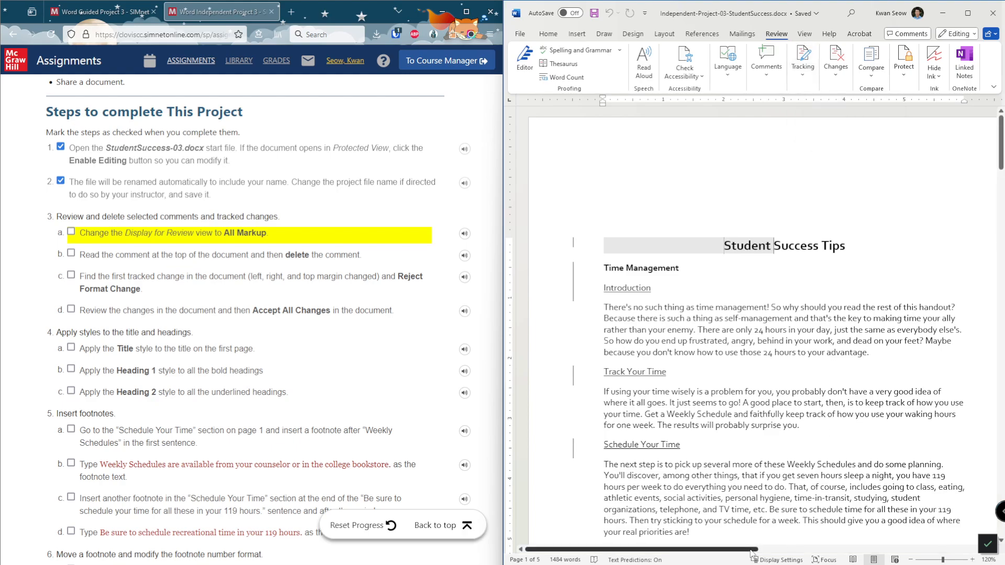
drag(822, 558, 973, 564)
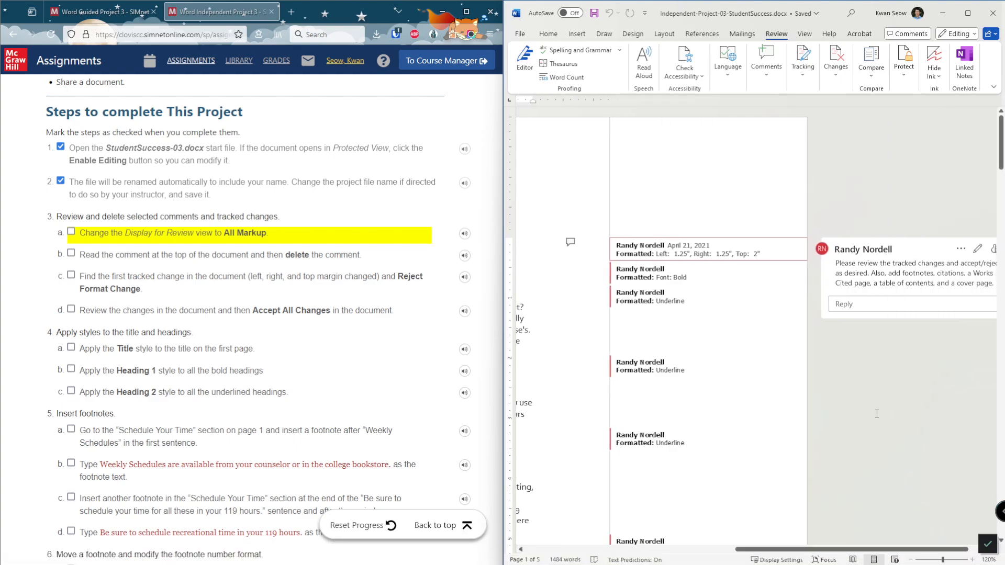
click(911, 560)
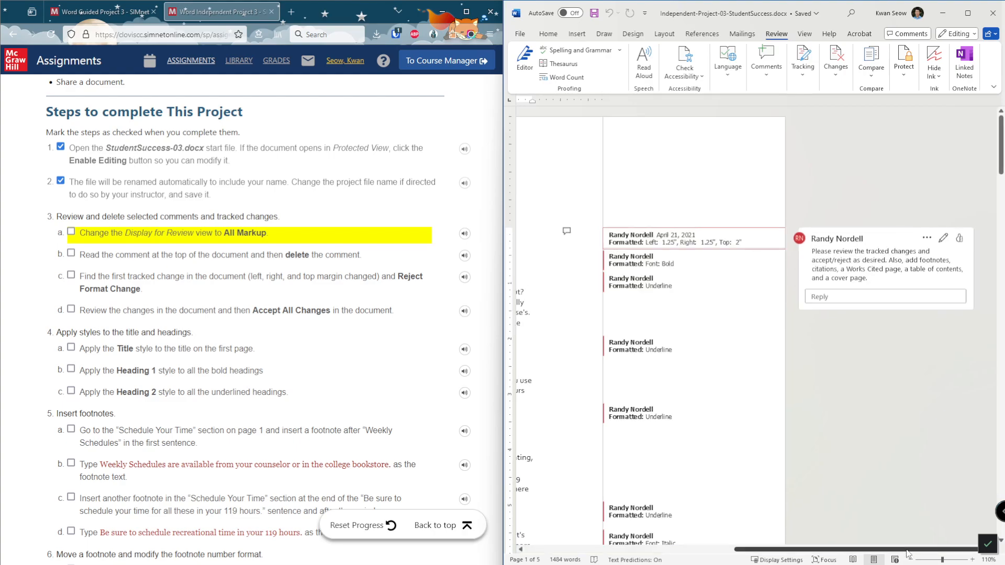
drag(907, 550, 834, 545)
click(911, 560)
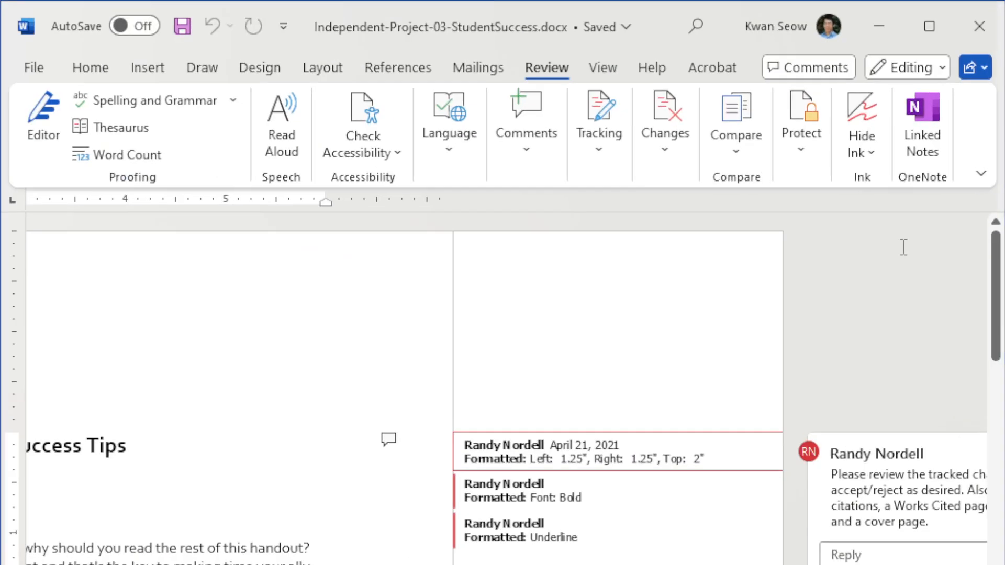
Step: Set Display for Review to Simple Markup and back to All Markup, and mark instruction step 3a as completed
click(611, 150)
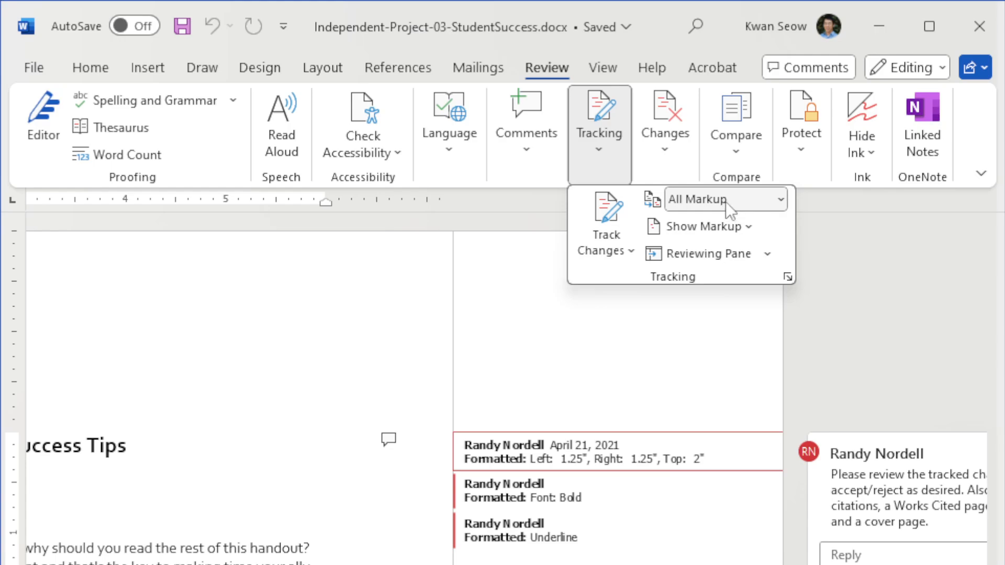
click(770, 202)
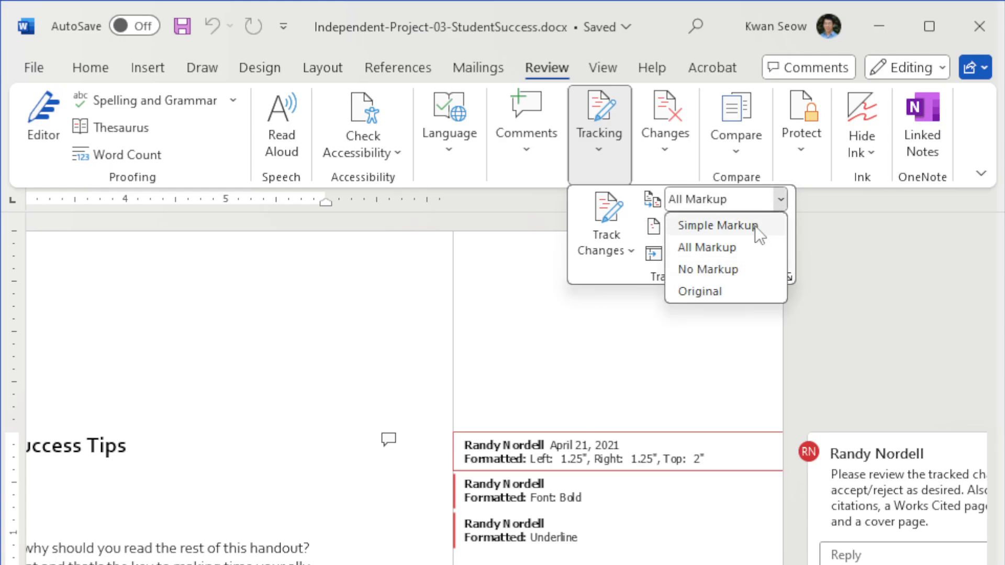
click(743, 247)
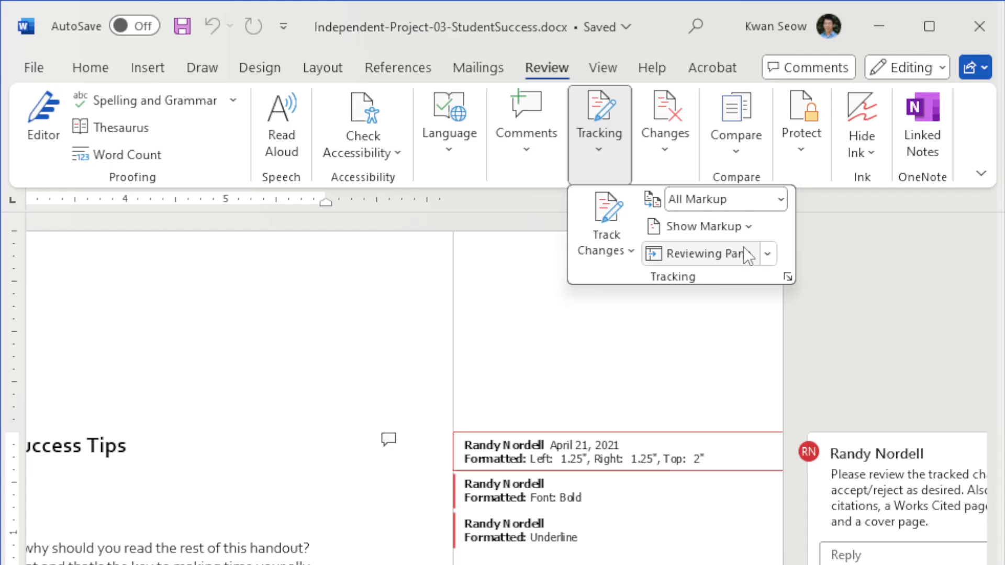
click(754, 202)
click(750, 226)
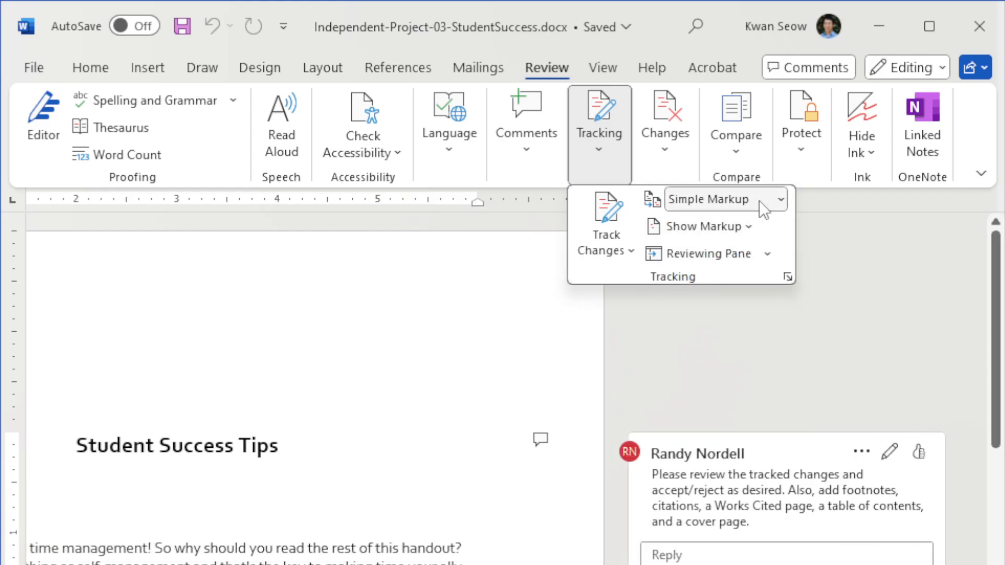
click(760, 200)
click(745, 233)
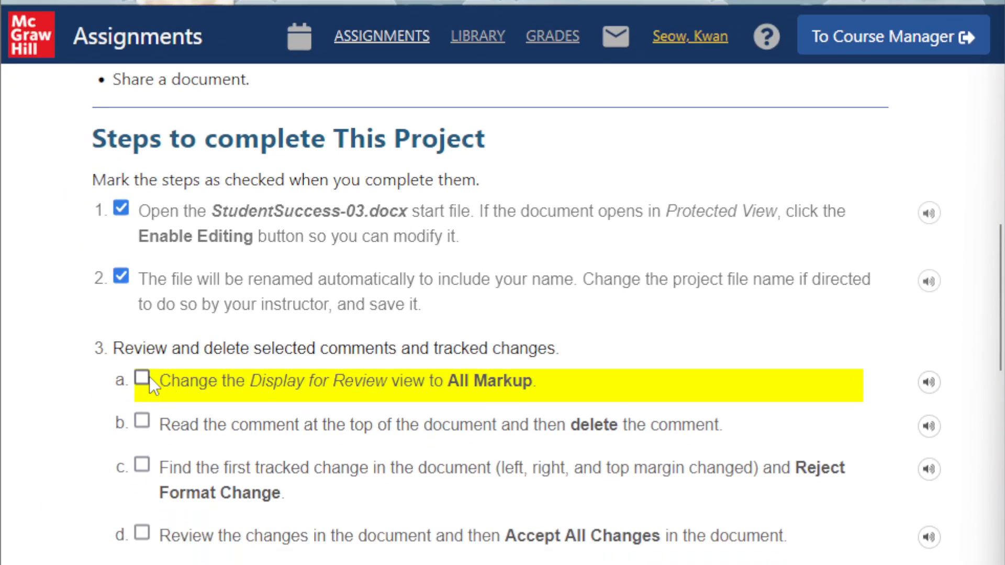
click(142, 378)
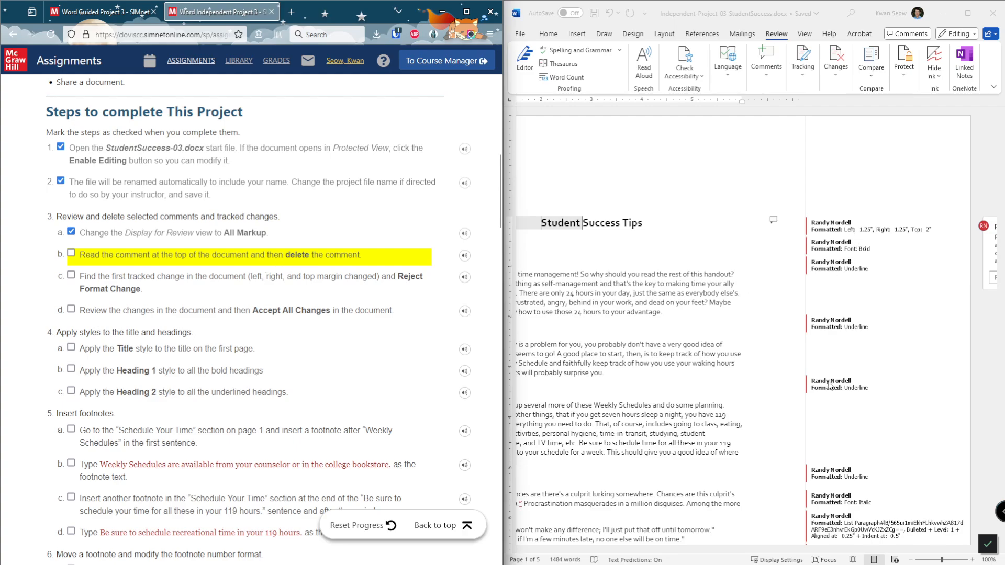
Step: Delete the comment thread at the top of the document, dismiss the inline-revisions suggestion, and mark instruction step 3b as completed
click(920, 420)
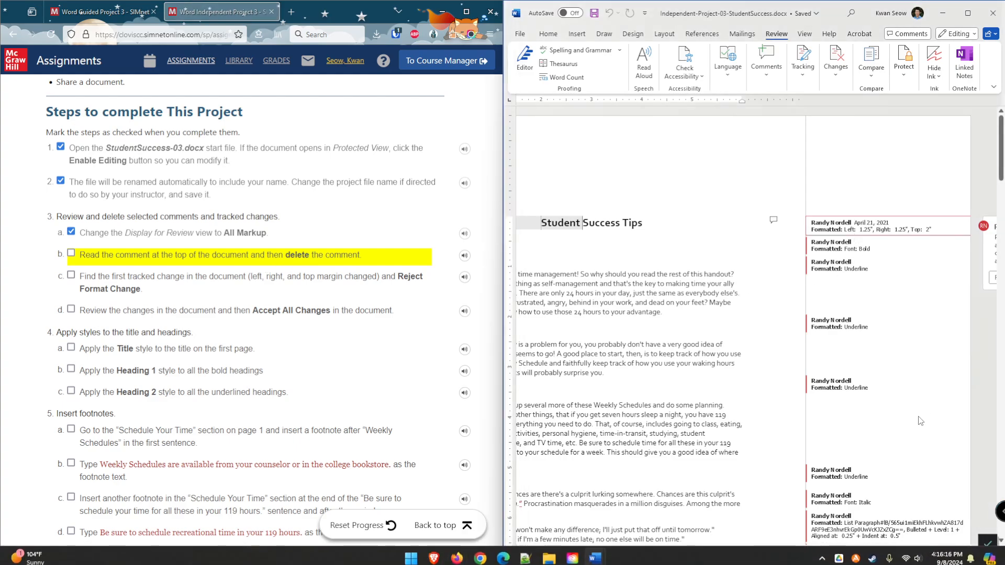
drag(851, 549, 947, 556)
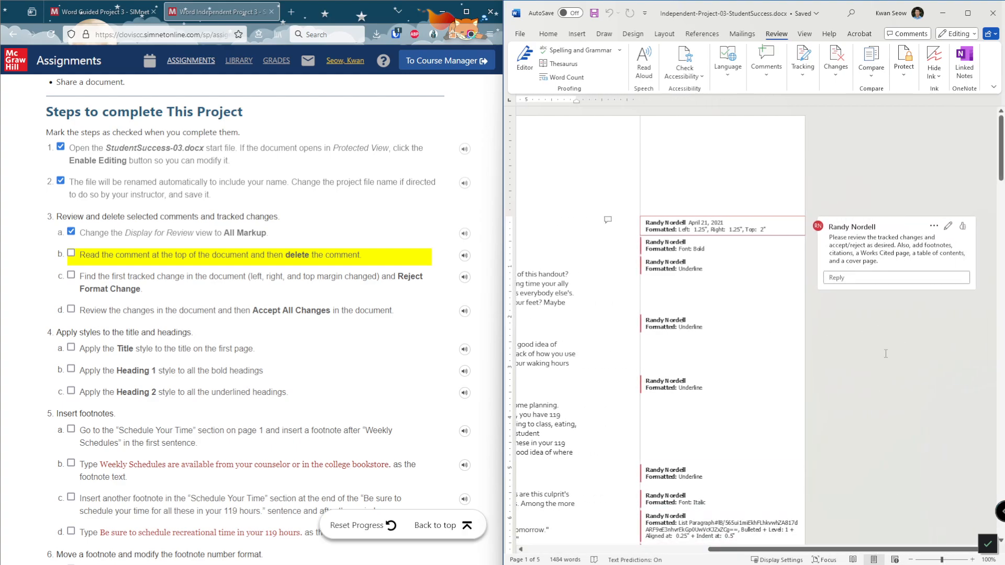
click(870, 246)
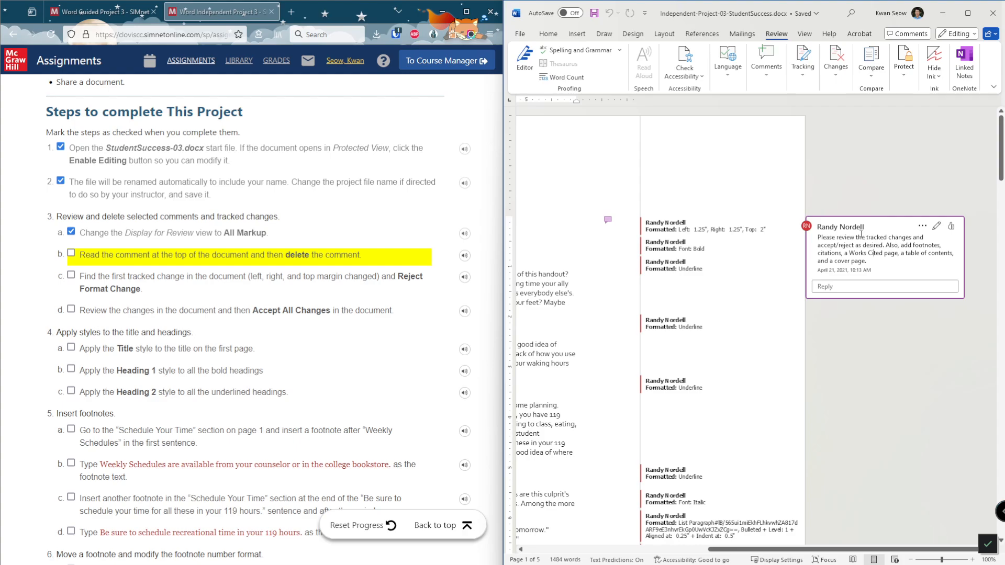
click(923, 227)
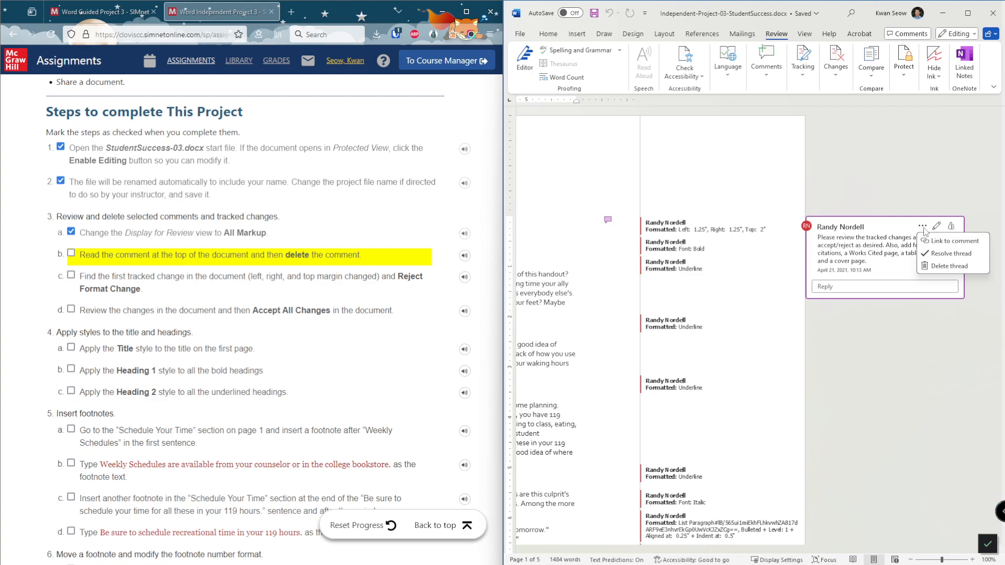
click(942, 268)
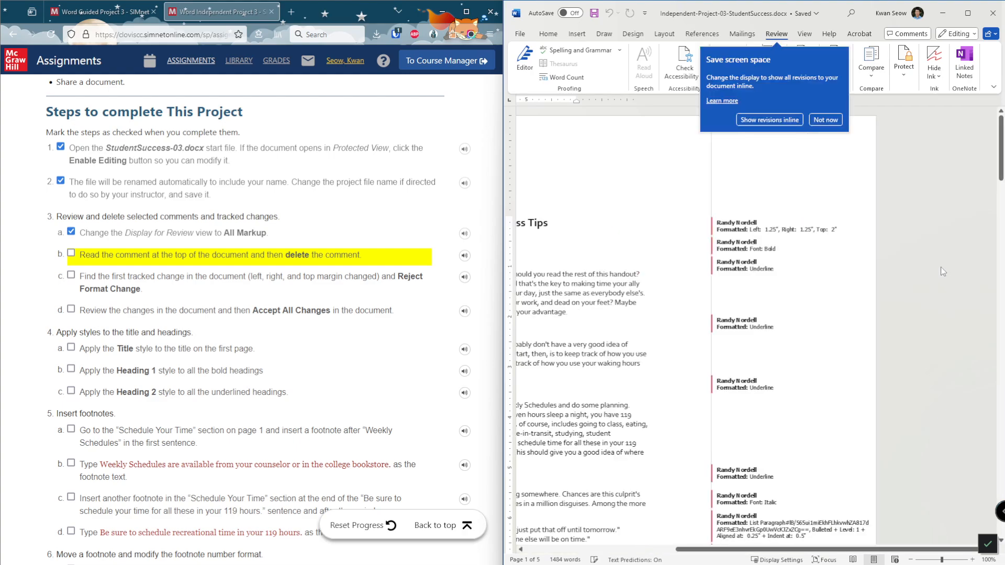
click(831, 126)
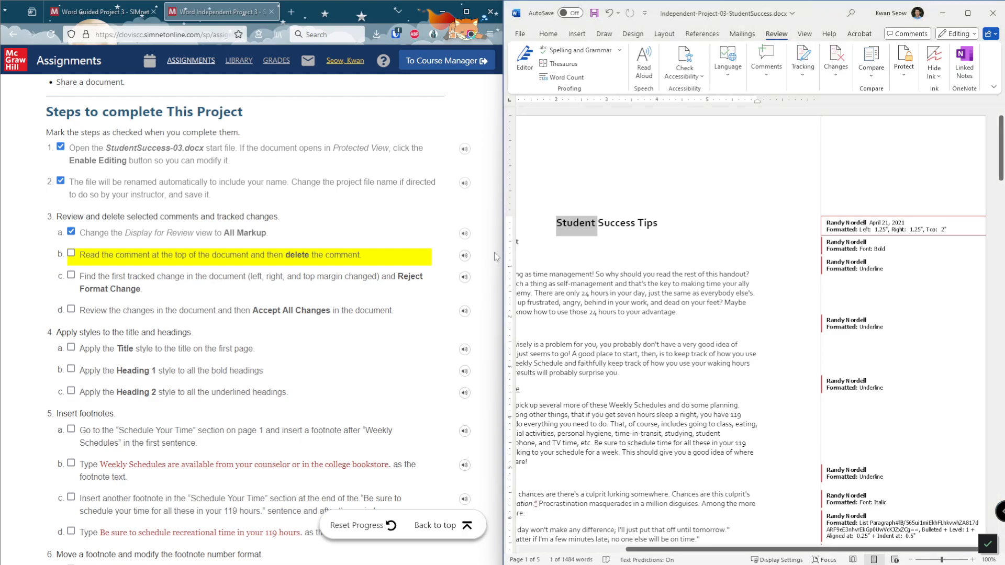
click(71, 253)
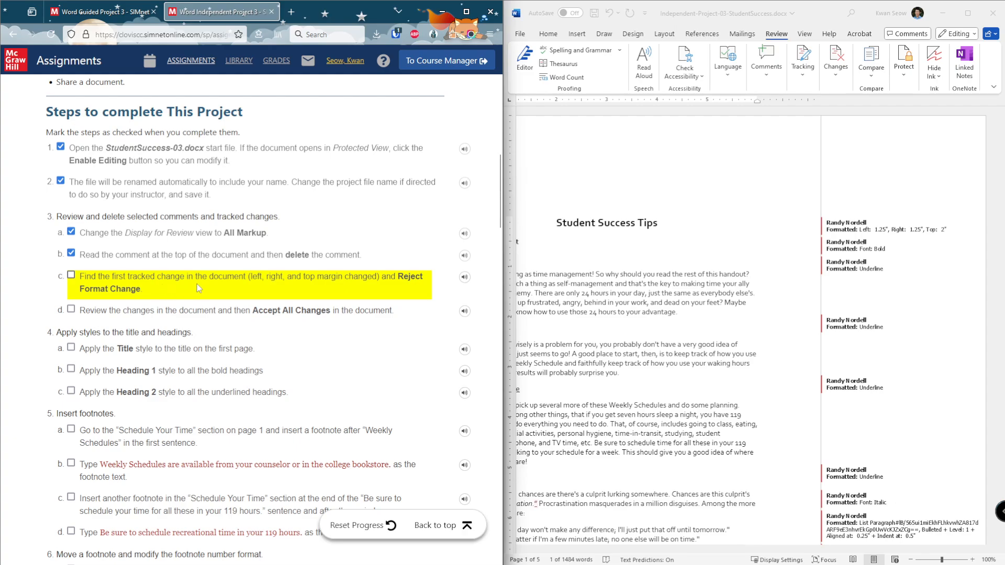
Step: Locate the first tracked change, covering the left, right and top margins, and clear the resulting text selection
click(806, 75)
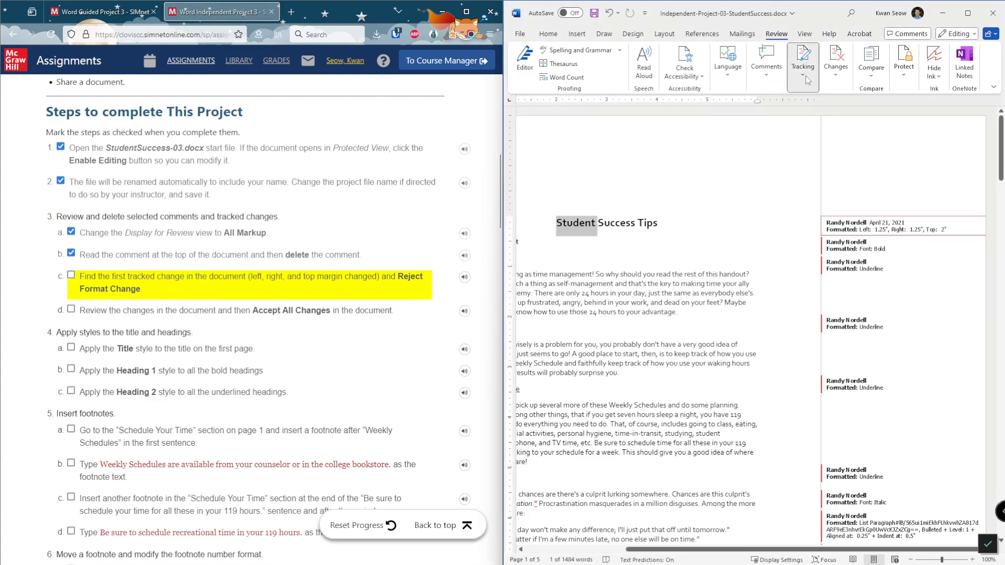
click(806, 75)
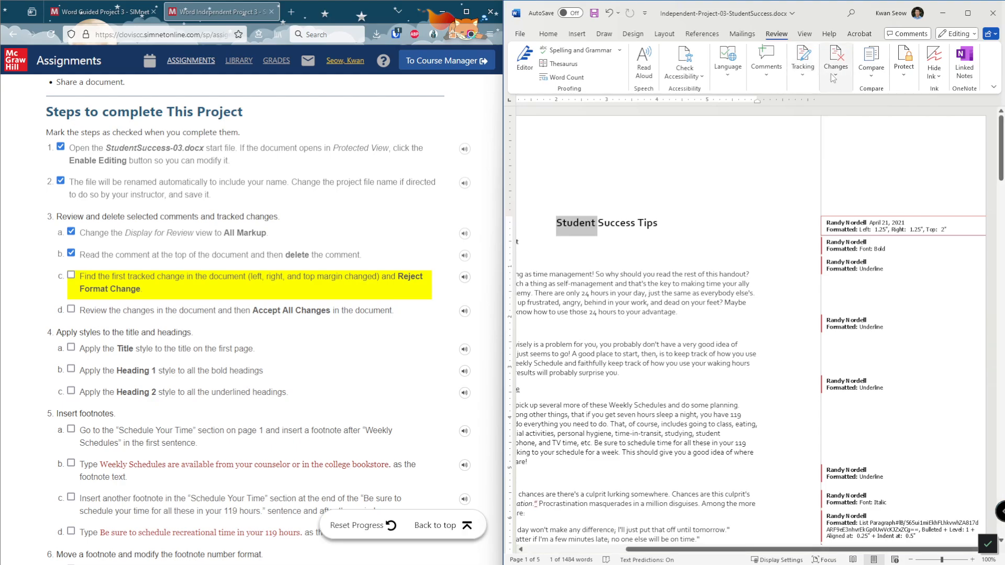
click(835, 73)
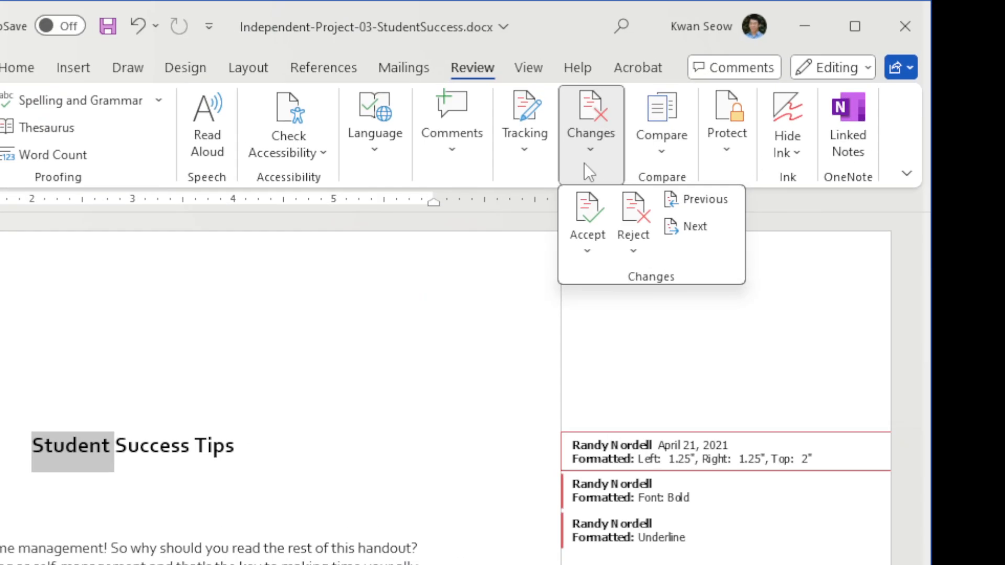
click(595, 154)
click(599, 158)
click(694, 228)
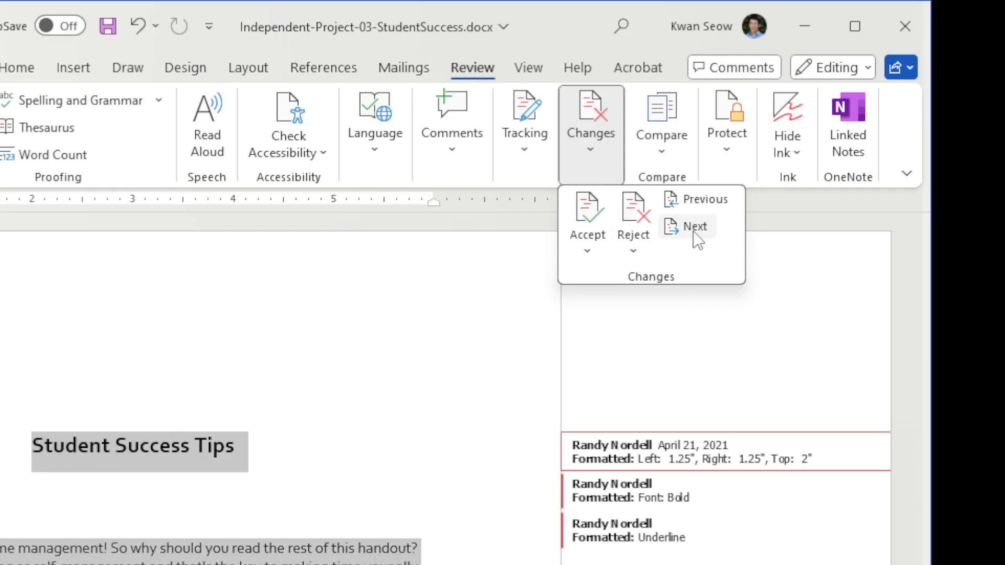
click(866, 221)
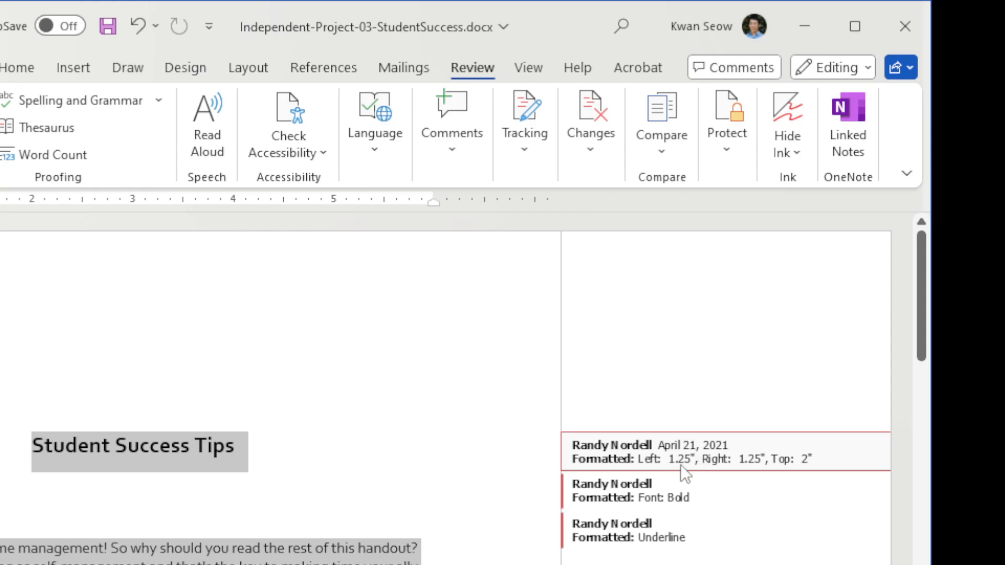
click(406, 538)
key(ctrl+a)
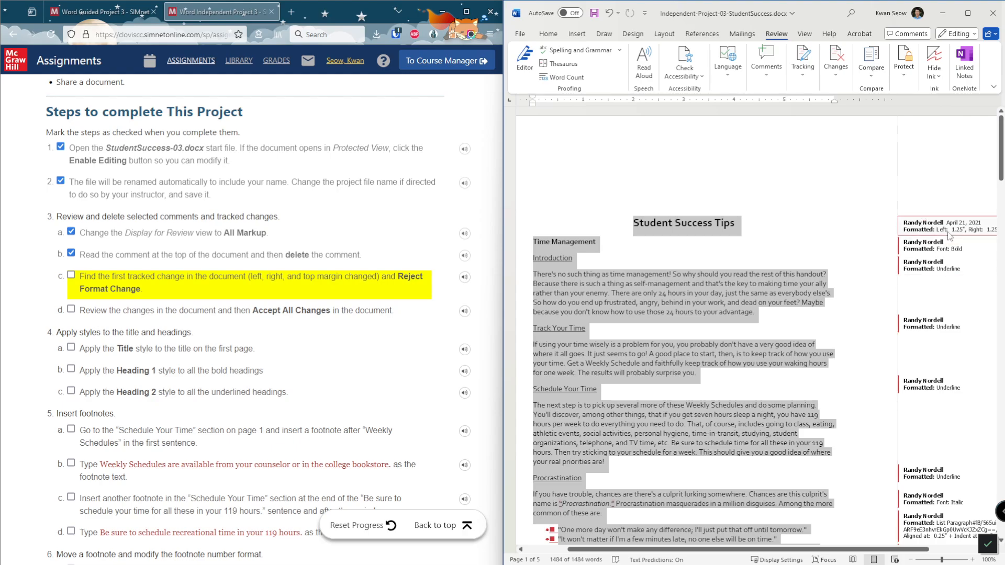
click(926, 178)
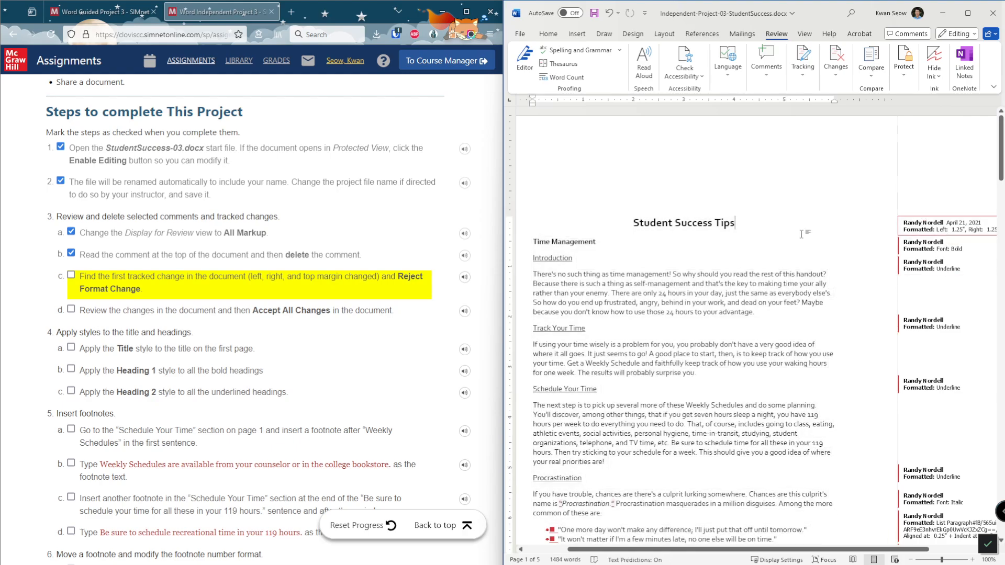
Step: Reject the first tracked format change, covering the left, right and top margins, and mark instruction step 3c as completed
click(836, 60)
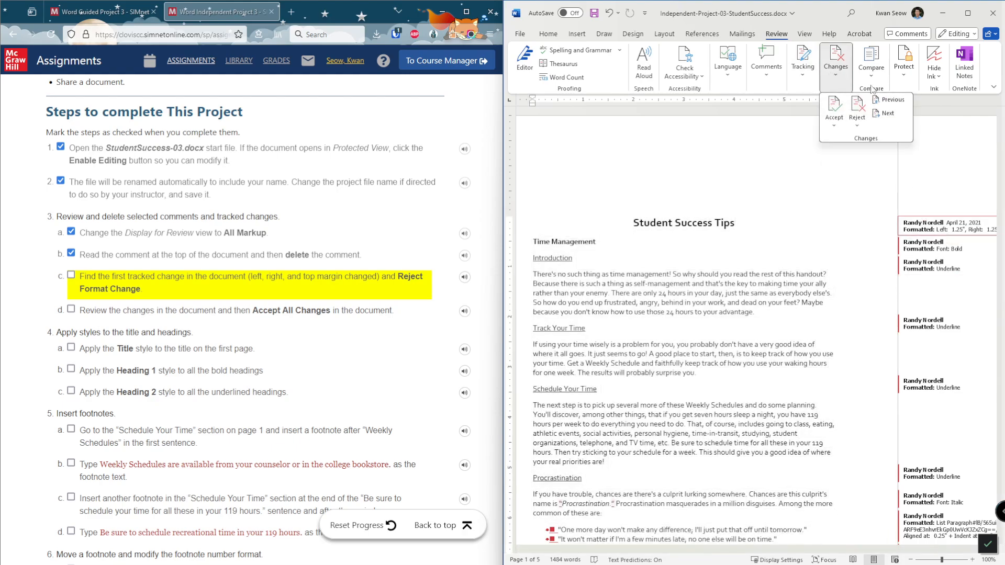
click(888, 114)
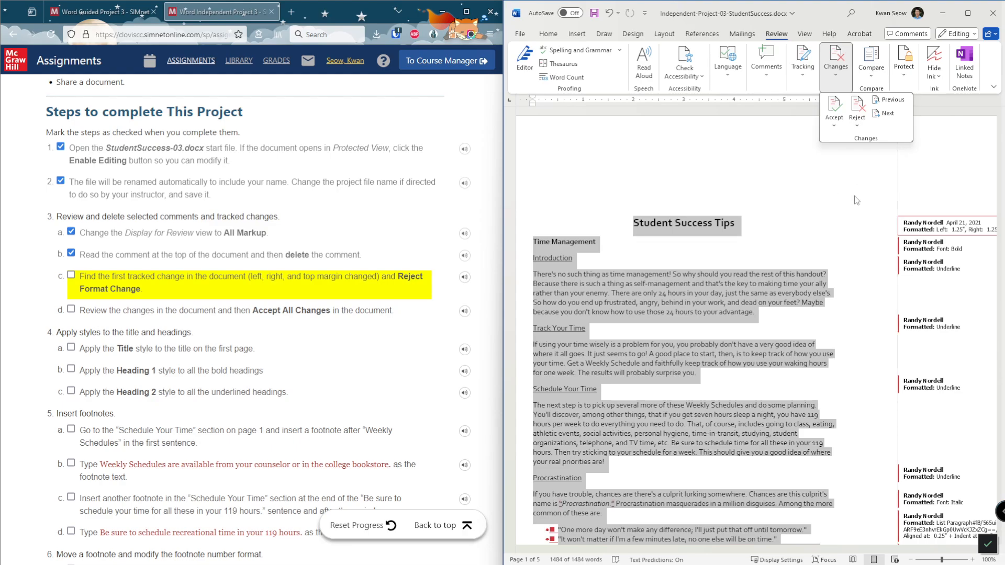
click(936, 162)
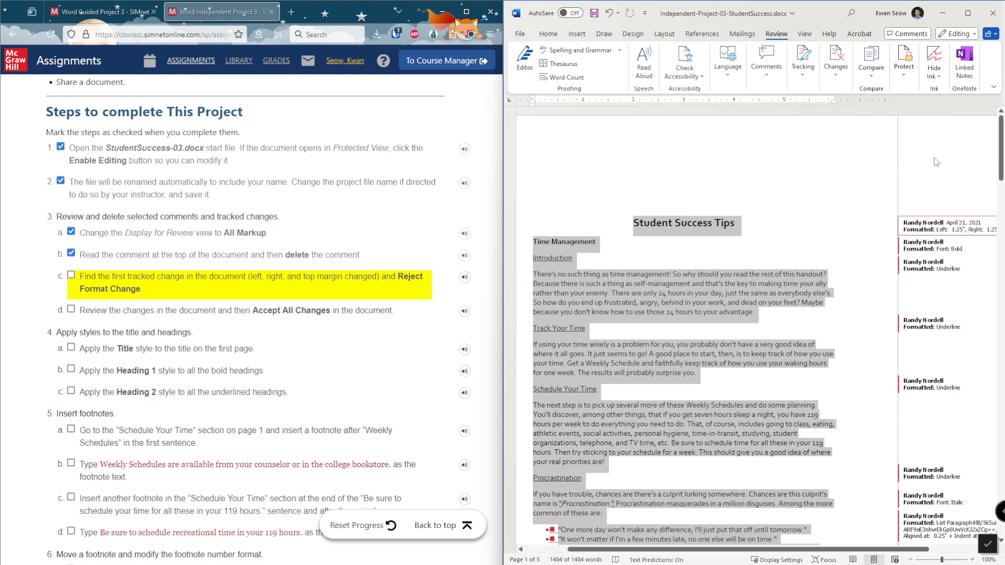
right_click(933, 238)
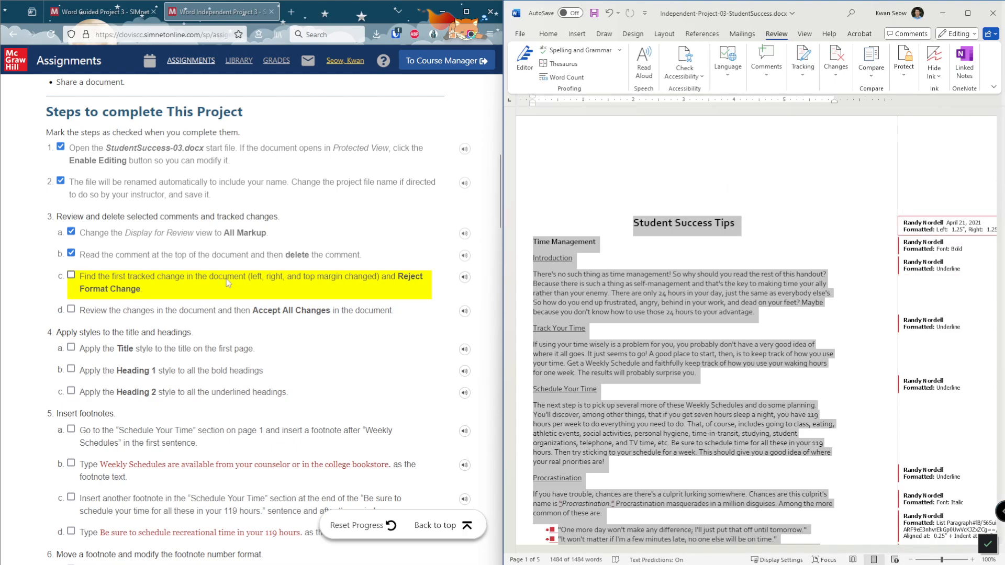
right_click(937, 227)
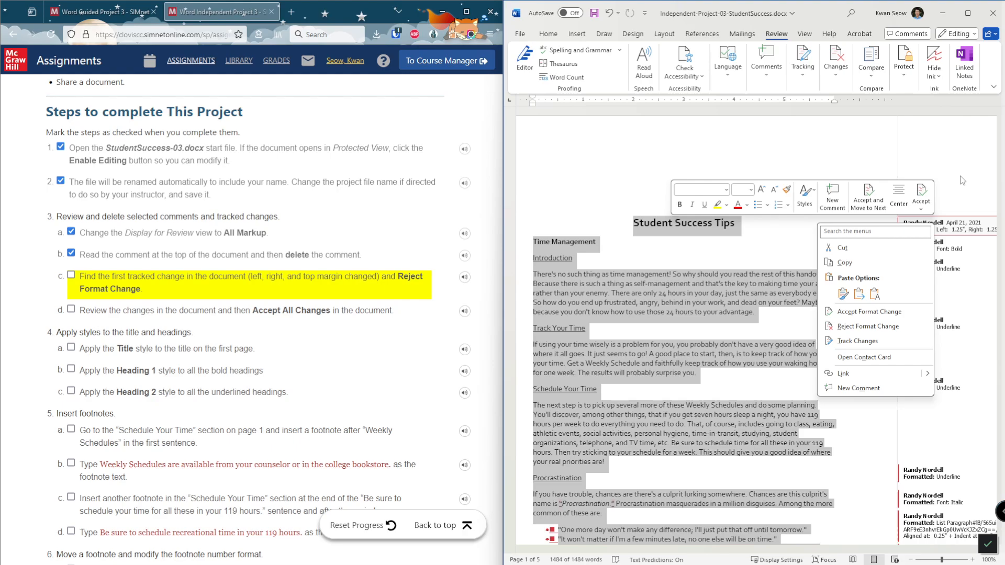
click(843, 78)
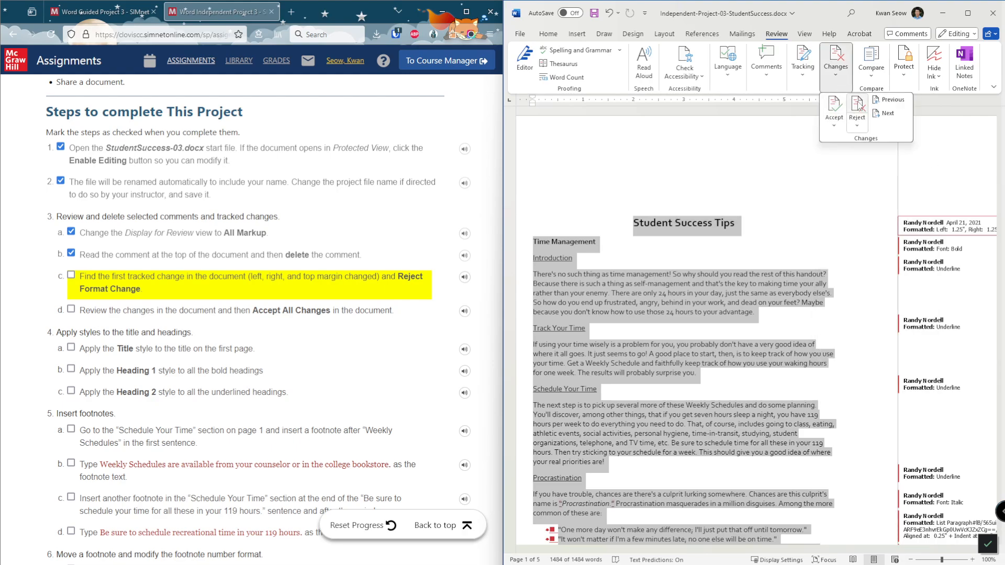
click(857, 107)
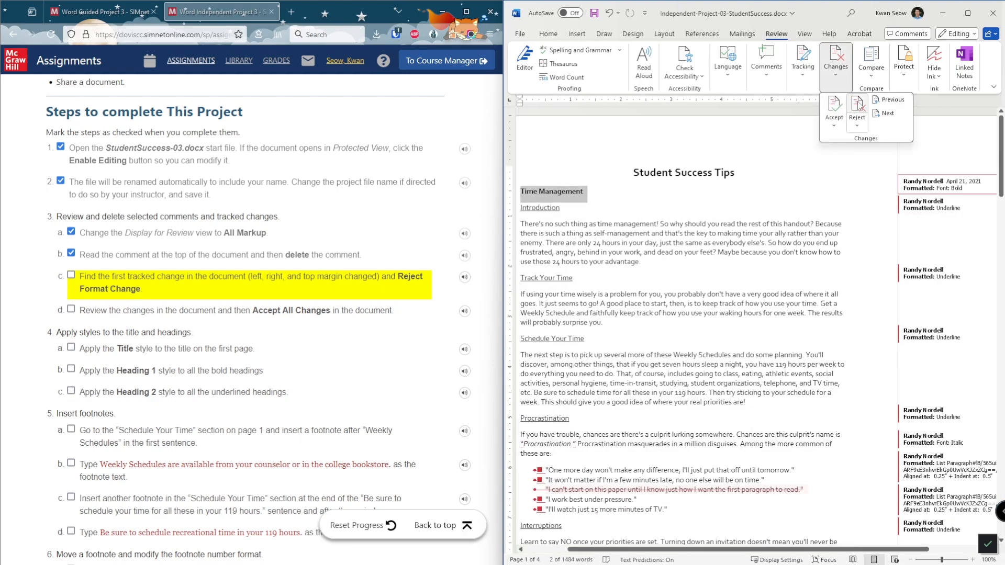
click(71, 276)
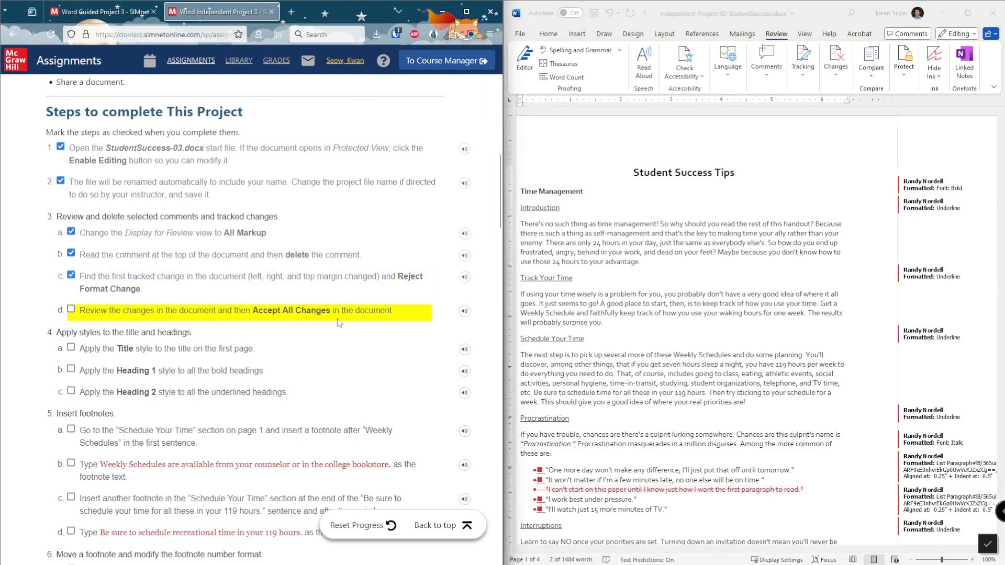
Step: Review the remaining tracked changes one after another through the whole document and return to the first page
click(958, 197)
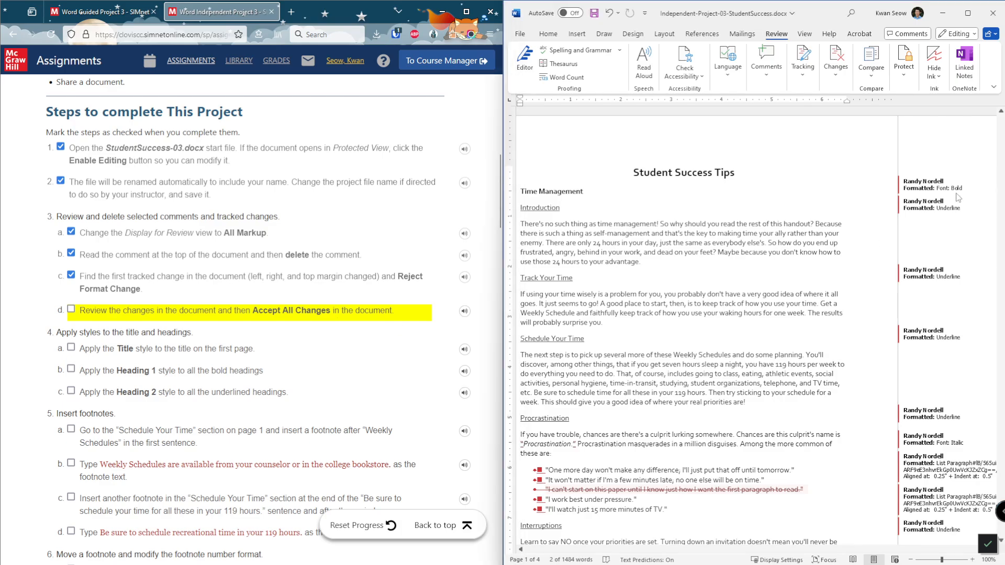
mouse_move(1001, 183)
mouse_down()
mouse_move(1001, 466)
mouse_move(1001, 178)
mouse_up()
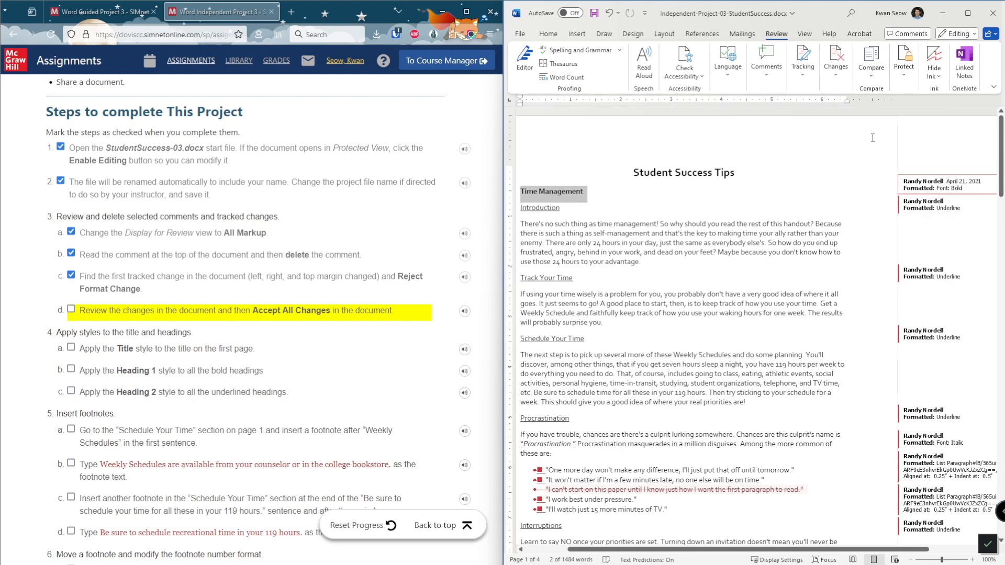
click(837, 77)
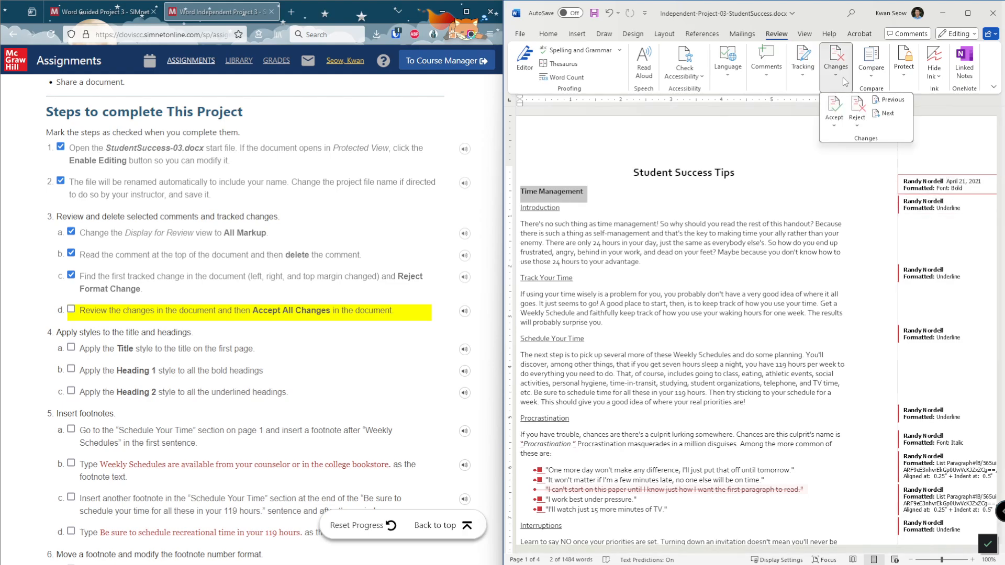
click(888, 114)
click(888, 113)
click(888, 113)
click(888, 113)
click(888, 114)
click(888, 114)
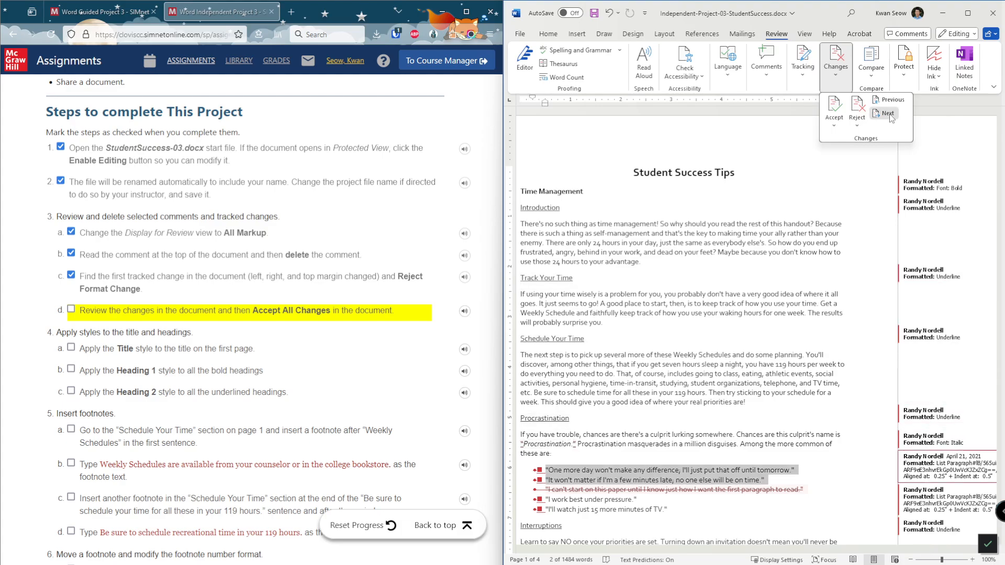
click(888, 114)
click(888, 114)
click(888, 114)
click(888, 113)
click(888, 114)
click(888, 113)
click(888, 114)
click(887, 113)
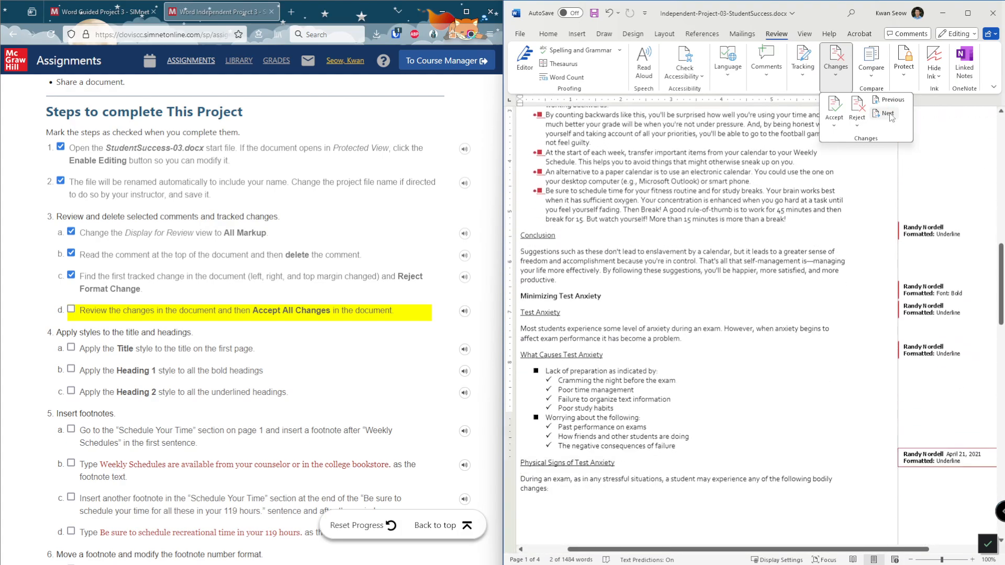
click(888, 114)
click(888, 113)
click(888, 114)
click(888, 113)
click(888, 114)
click(887, 113)
click(888, 113)
click(888, 113)
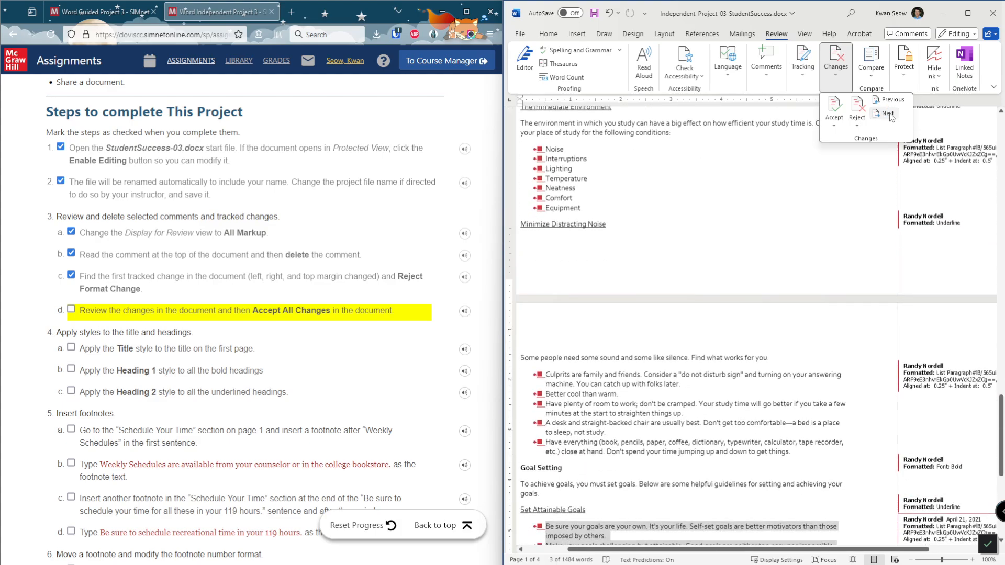
click(889, 114)
click(890, 114)
click(890, 115)
click(890, 114)
click(890, 114)
click(890, 114)
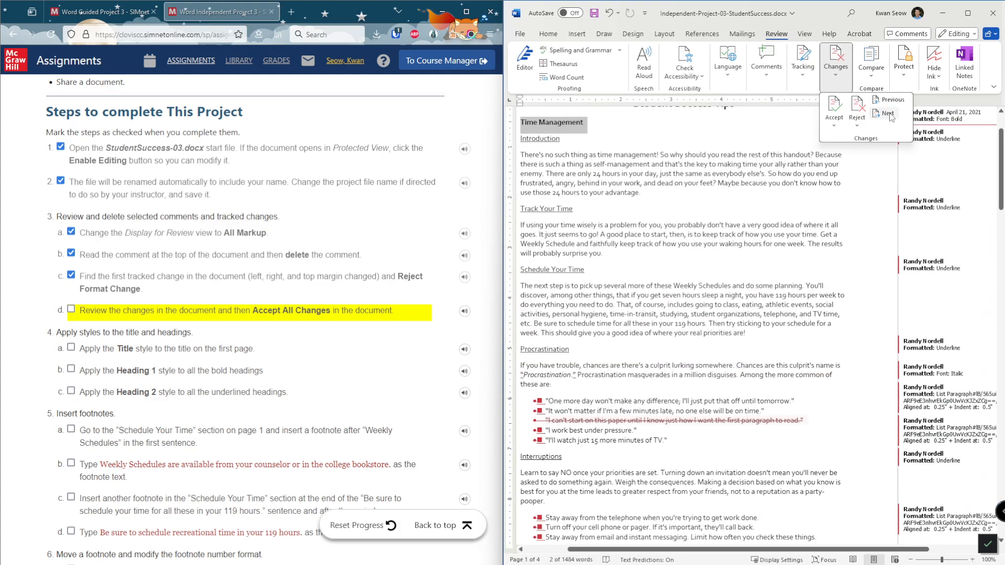
click(997, 152)
scroll(938, 136, up, 3)
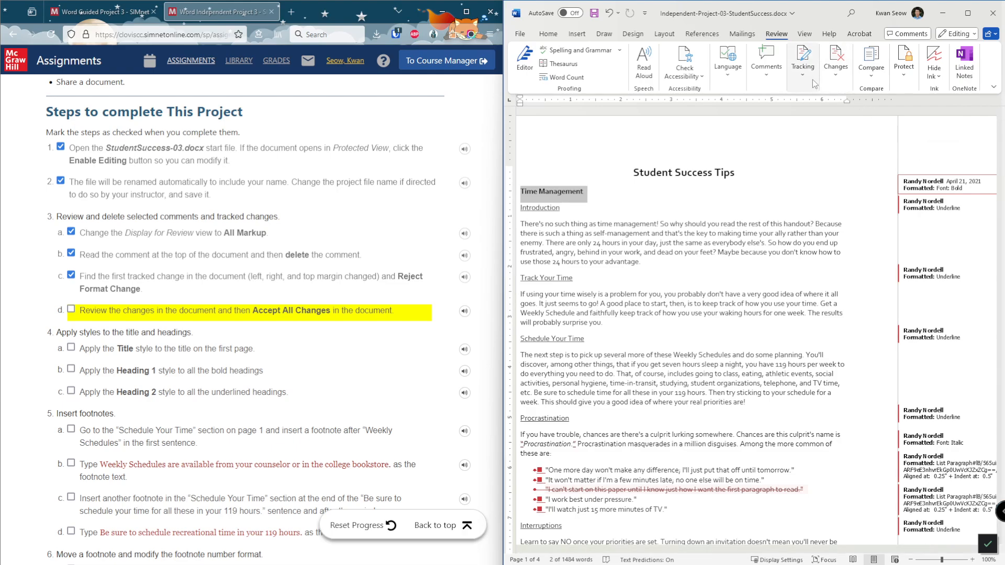
Step: Accept all tracked changes in the document and mark instruction step 3d as completed
click(835, 81)
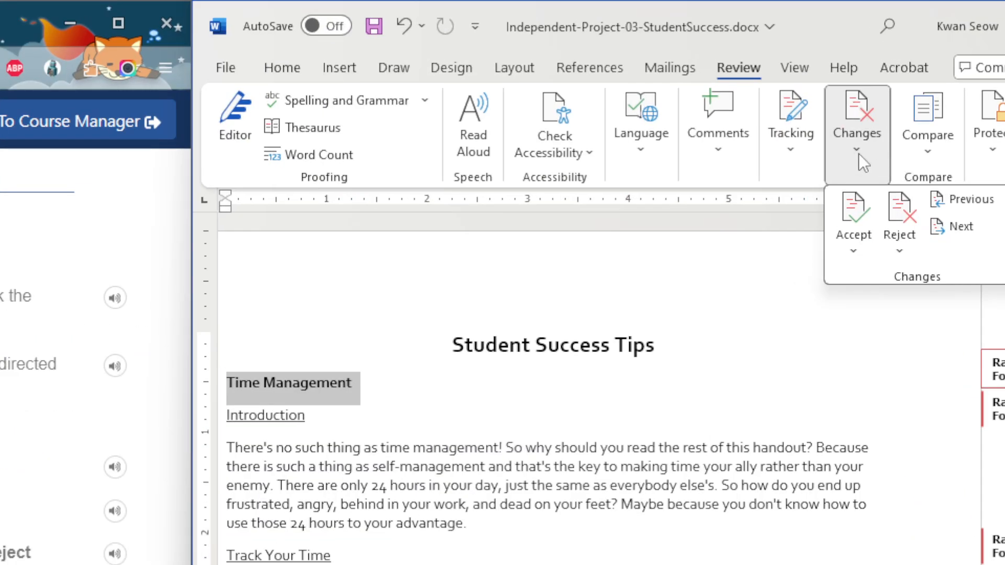
click(858, 260)
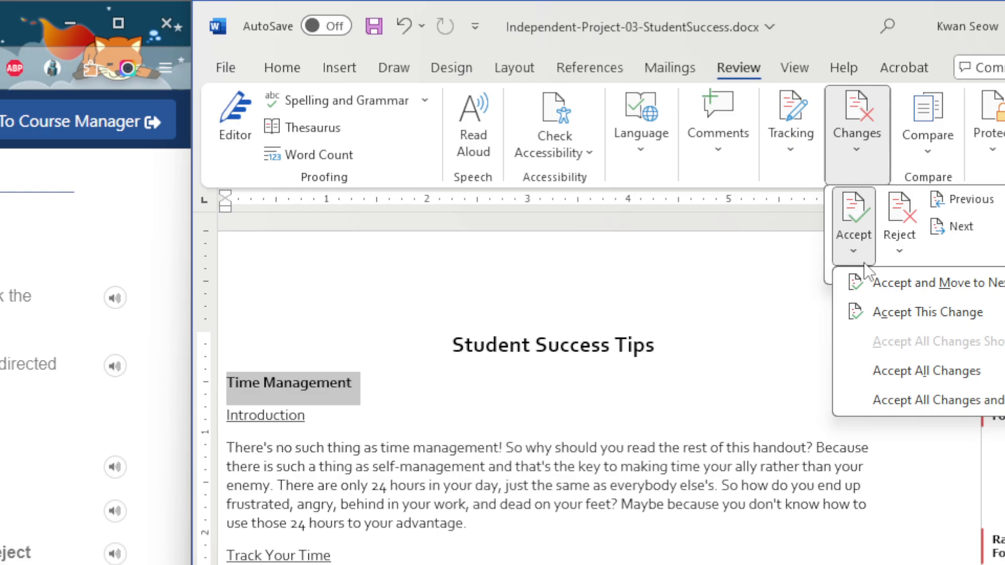
click(901, 372)
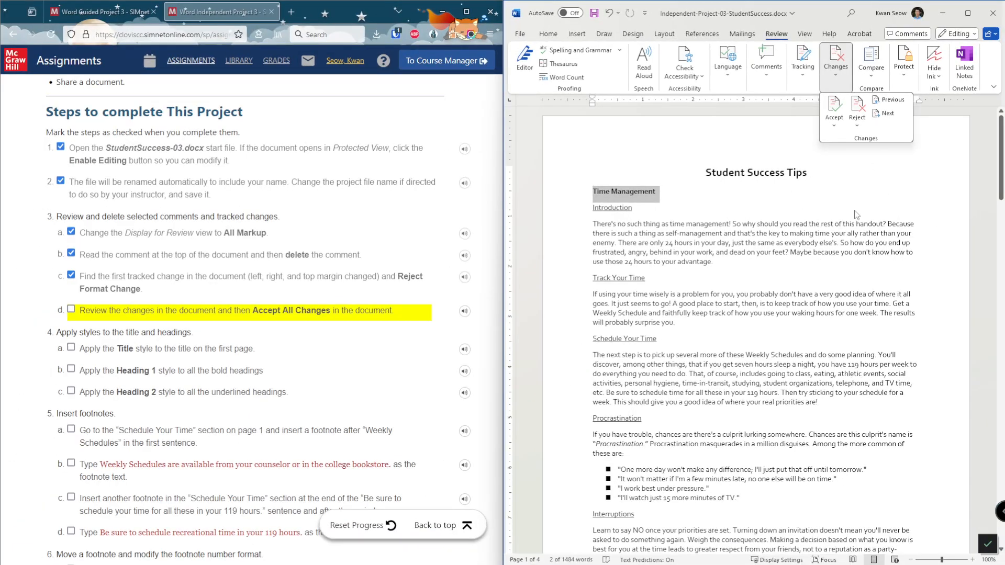
click(856, 215)
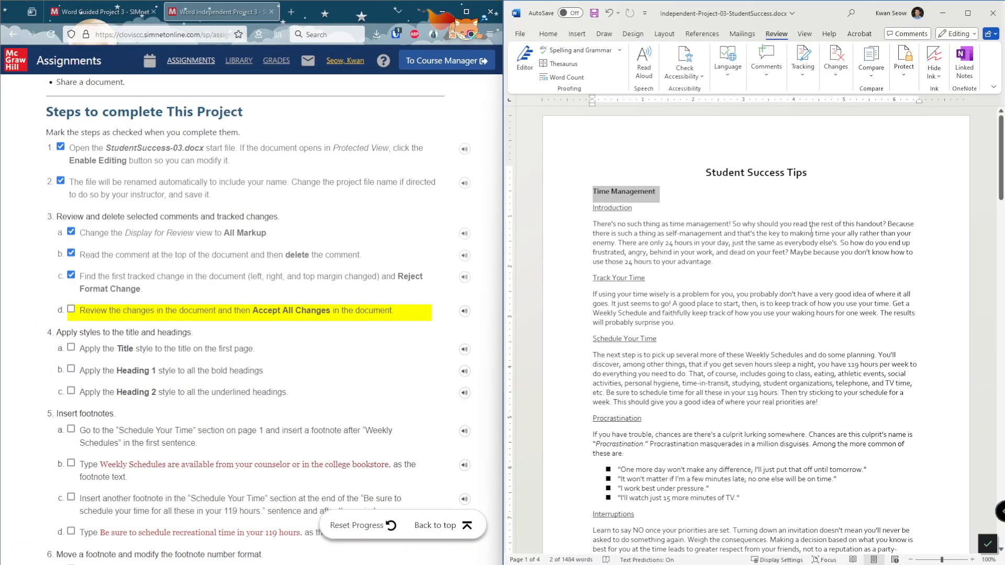
click(71, 309)
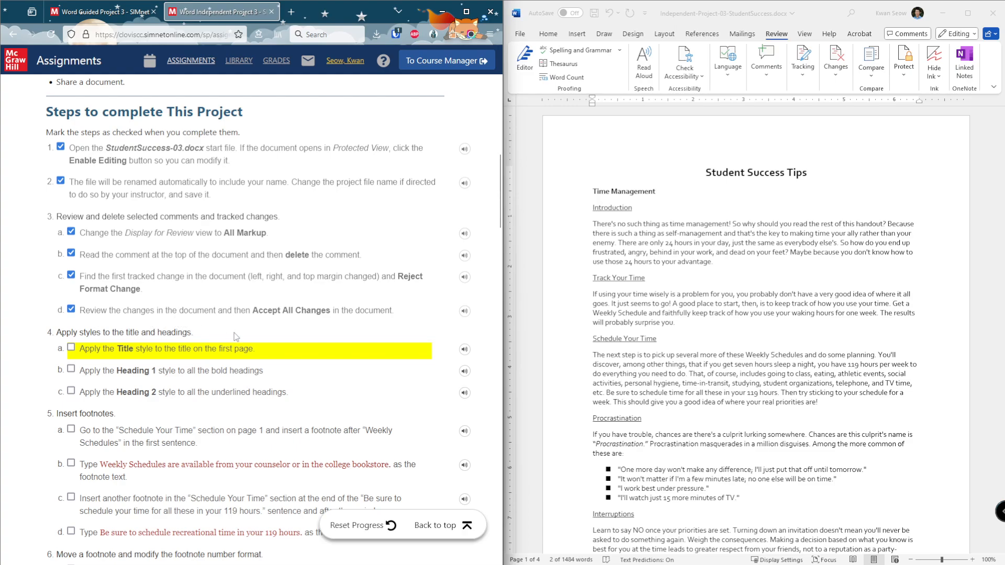
Step: Apply the Title style to the "Student Success Tips" title on the first page and mark instruction step 4a as completed
scroll(246, 334, down, 2)
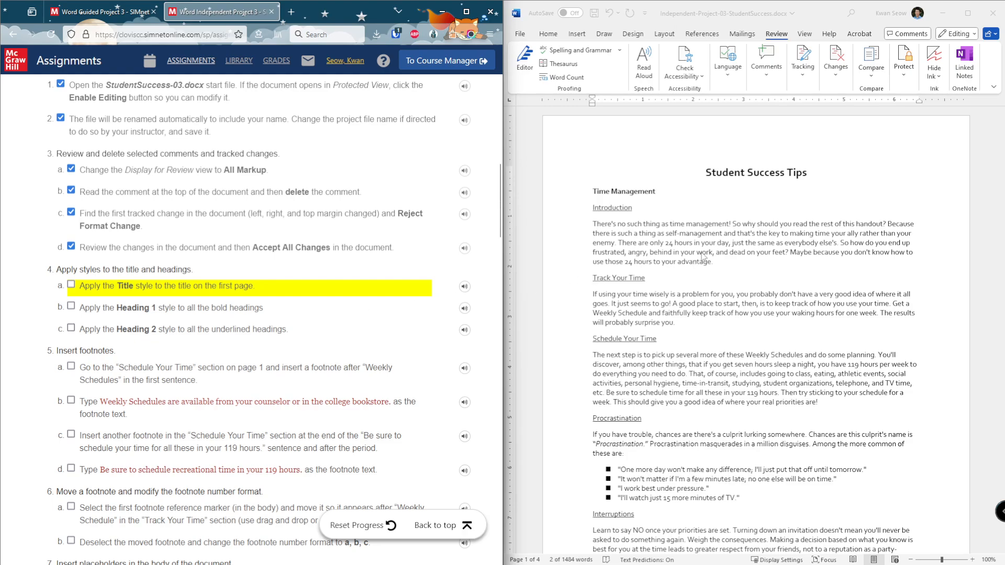
click(712, 177)
drag(704, 173, 818, 178)
click(548, 33)
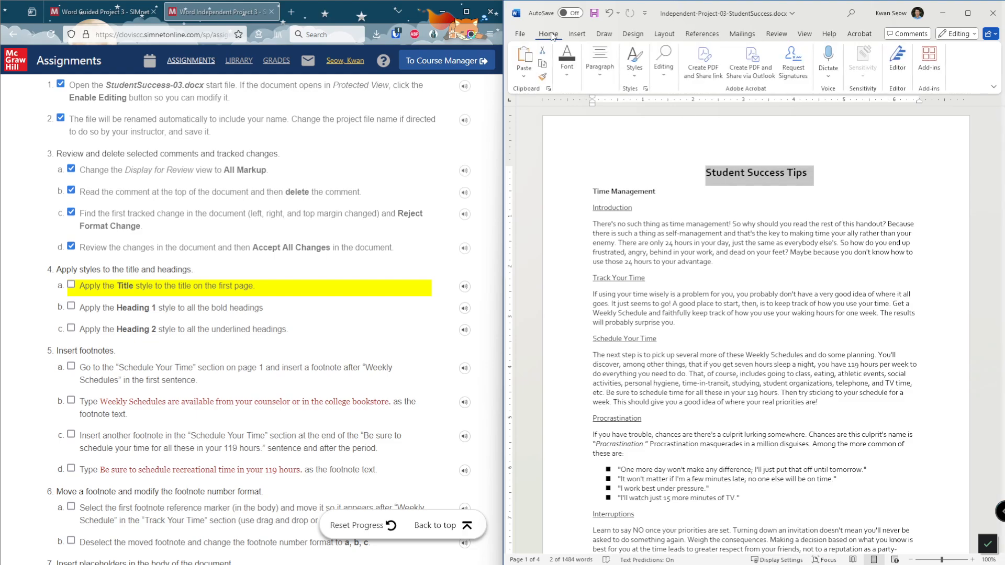
click(635, 67)
click(816, 131)
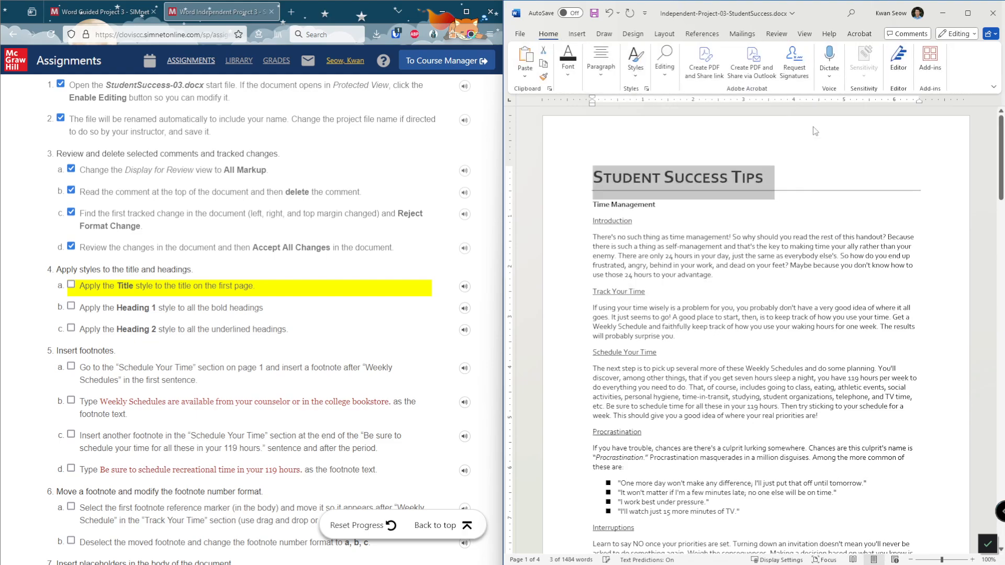
click(71, 285)
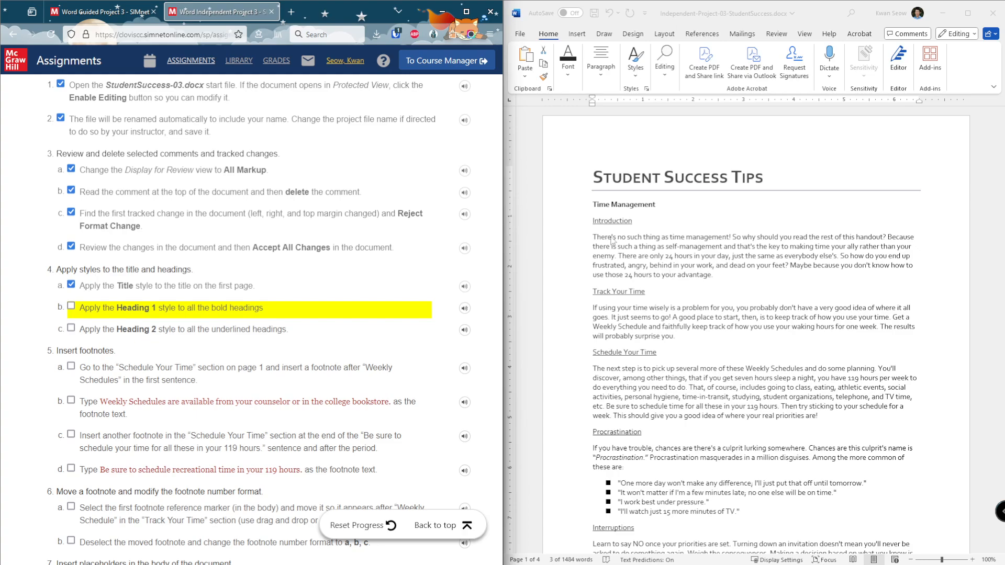
Step: Look through the document for bold headings and apply the Heading 1 style to the "Time Management" heading
click(616, 206)
click(613, 209)
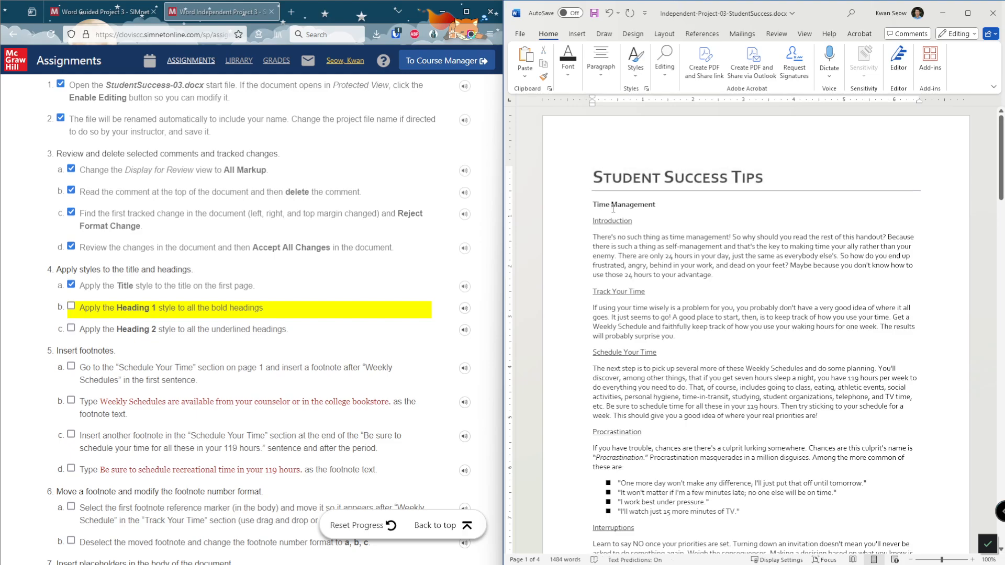
scroll(689, 204, down, 15)
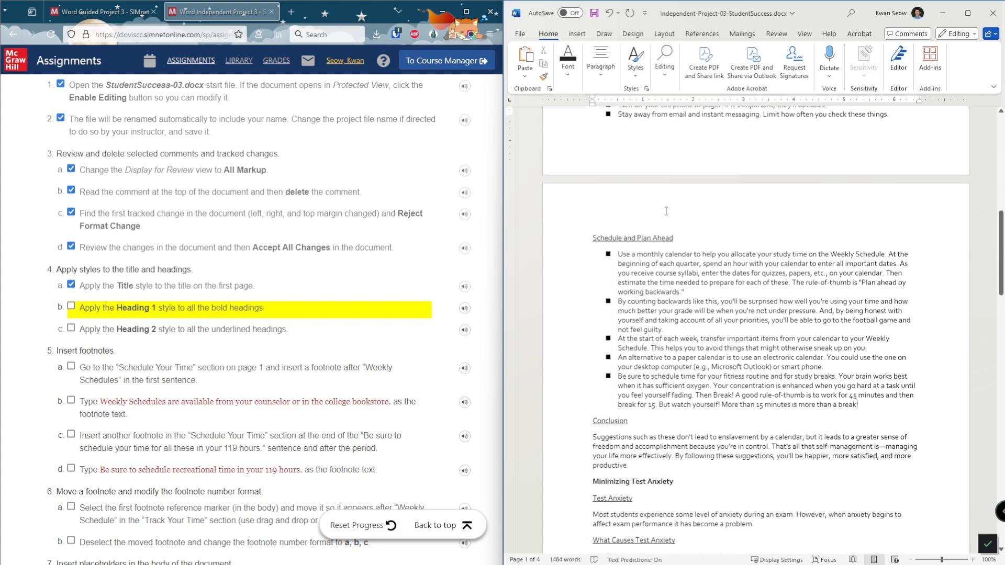
scroll(665, 210, down, 20)
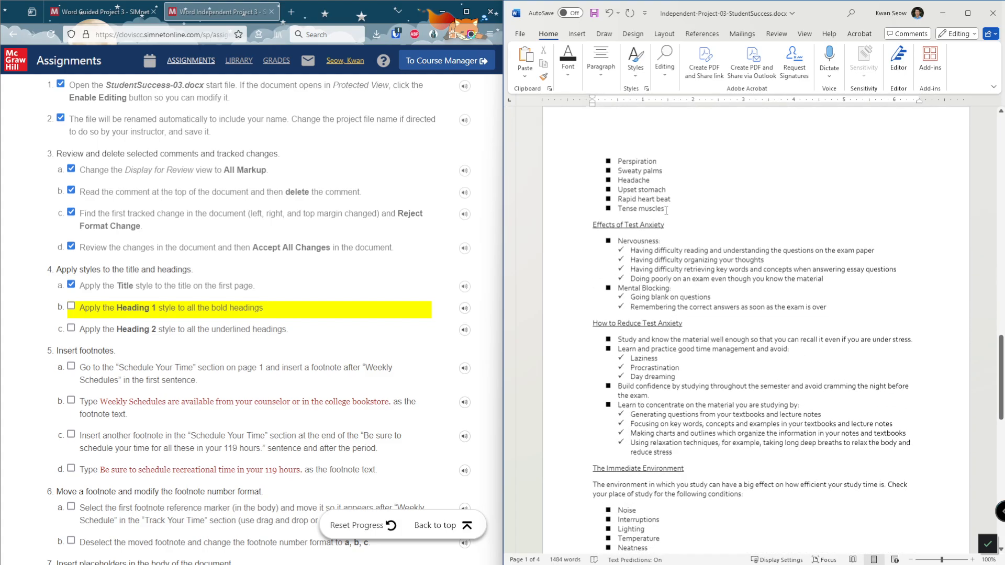
scroll(666, 210, down, 15)
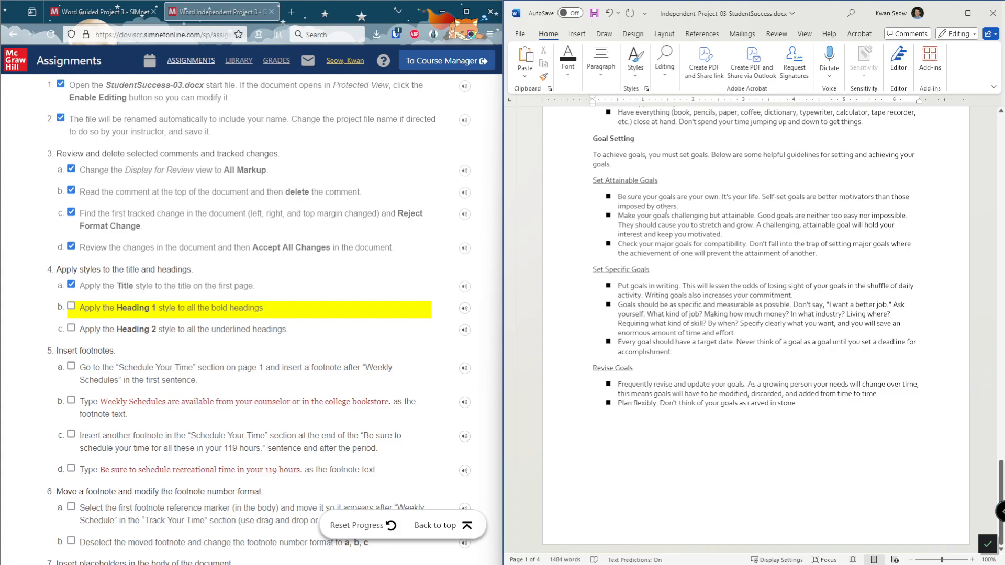
scroll(744, 214, up, 20)
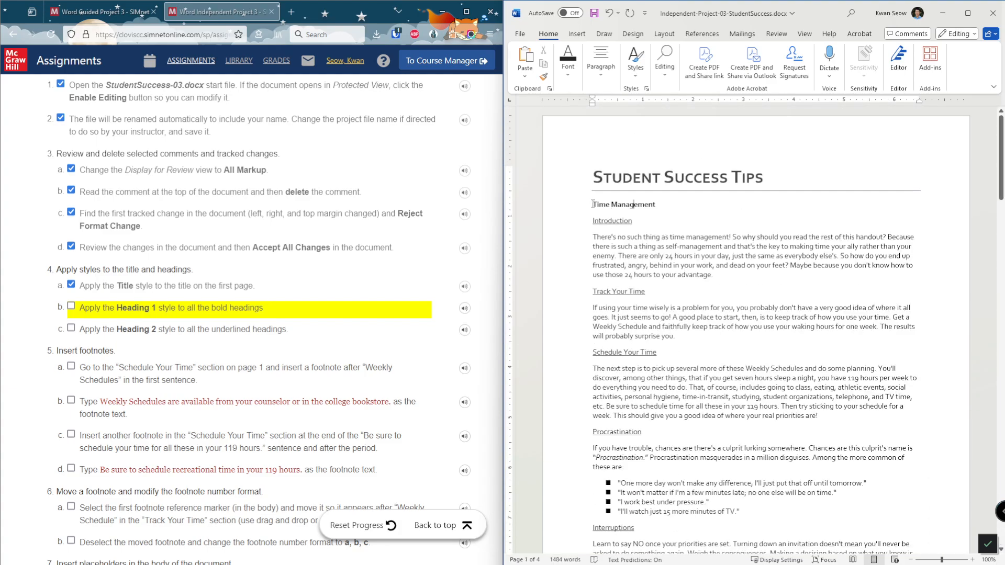
drag(593, 204, 659, 205)
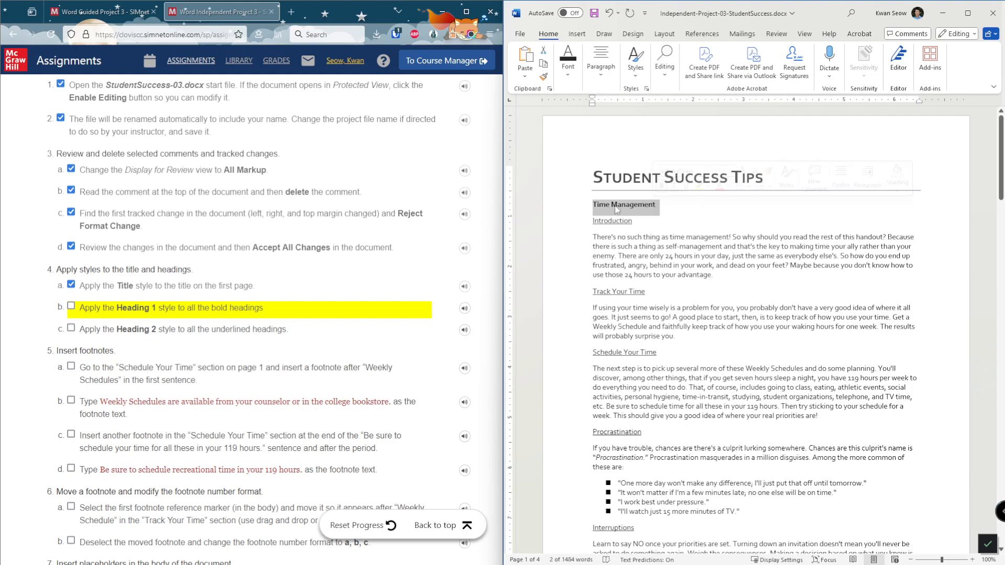
click(635, 61)
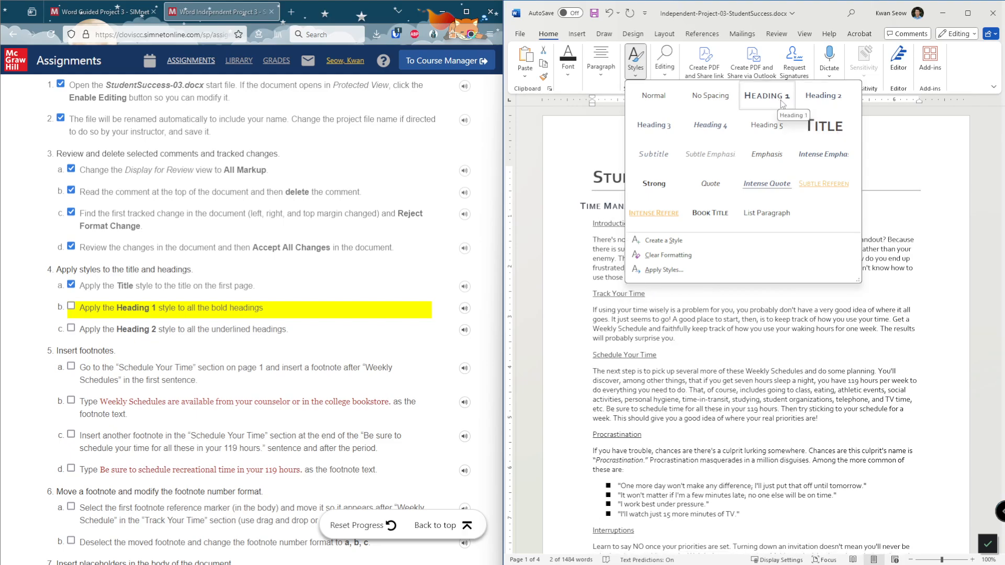
click(781, 99)
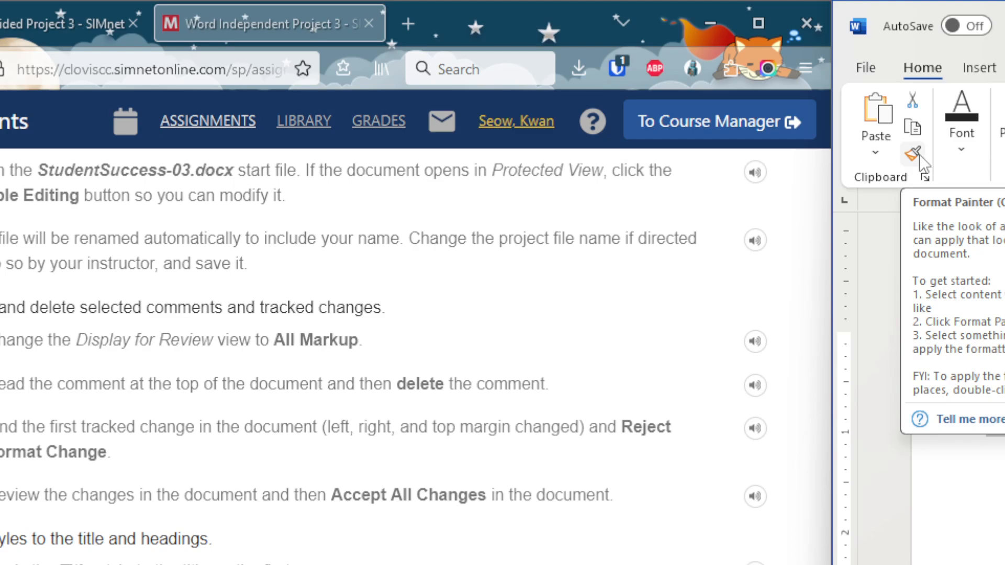
Step: Copy the "Time Management" heading's formatting to the bold "Minimizing Test Anxiety" heading with Format Painter
click(920, 157)
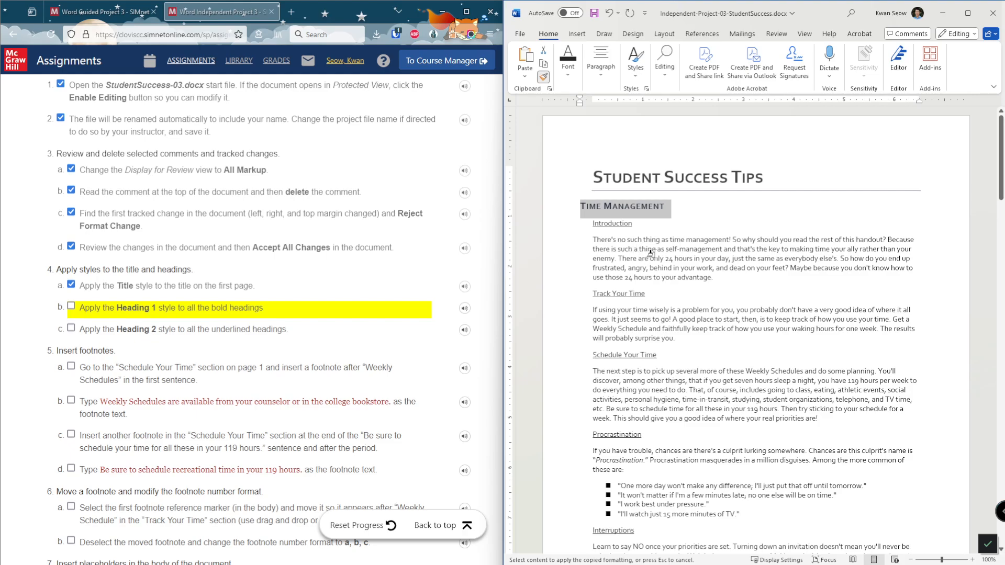
scroll(679, 251, down, 5)
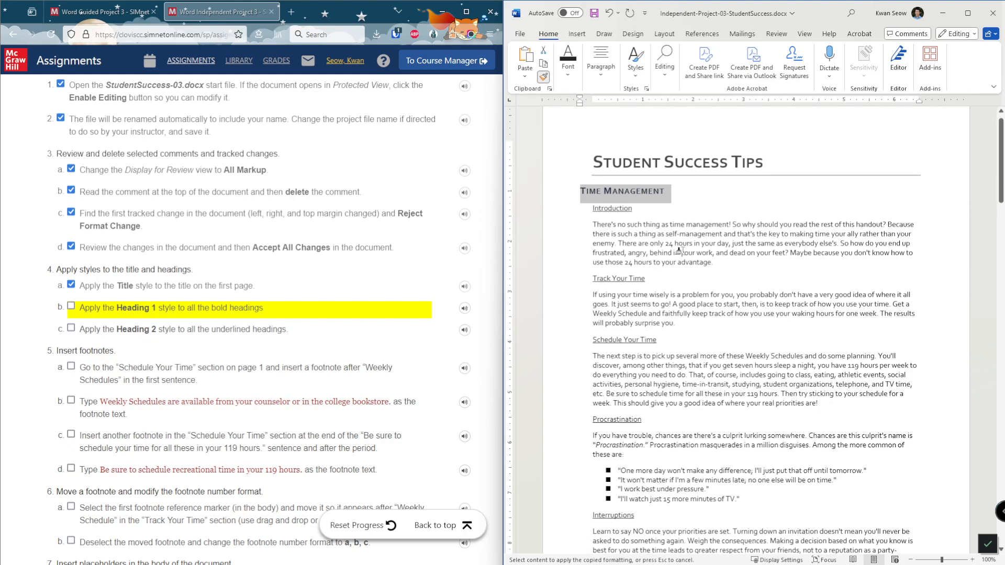
scroll(680, 251, up, 5)
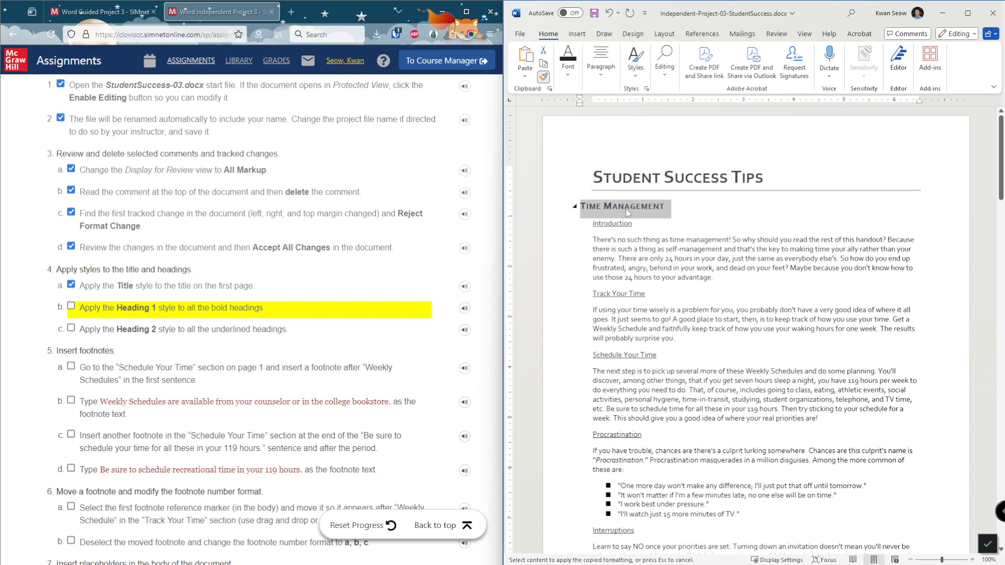
scroll(718, 266, down, 10)
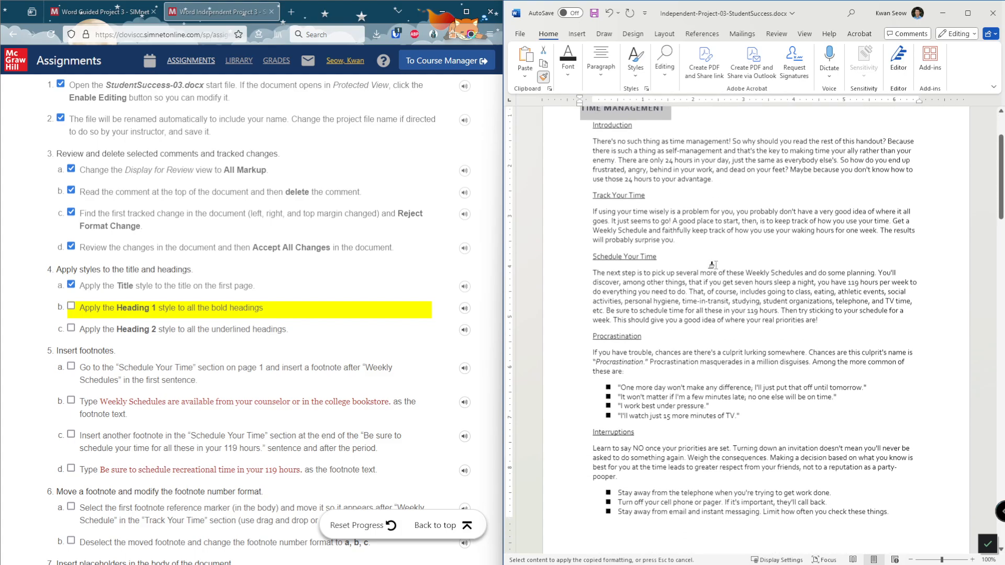
scroll(718, 266, down, 8)
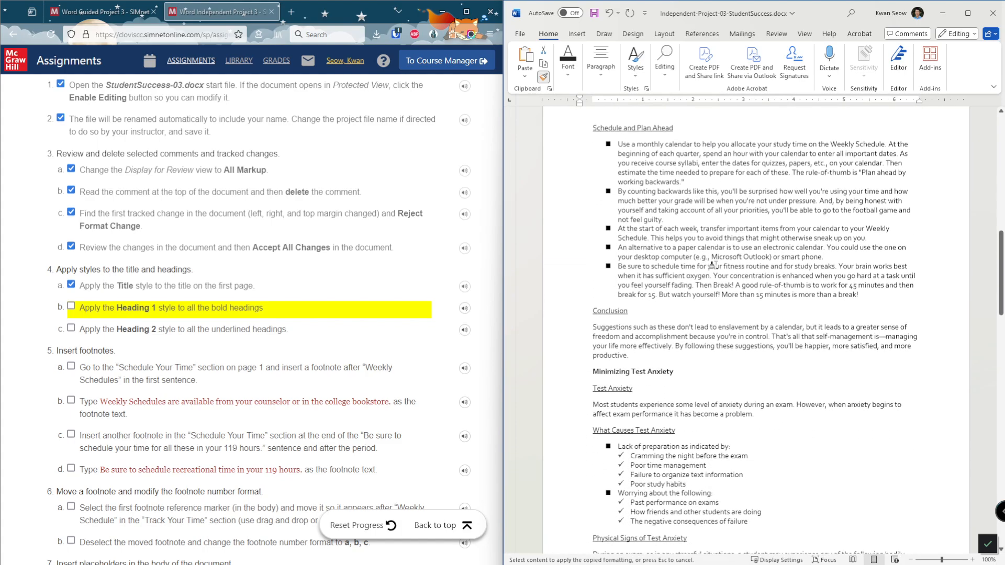
drag(587, 296, 676, 298)
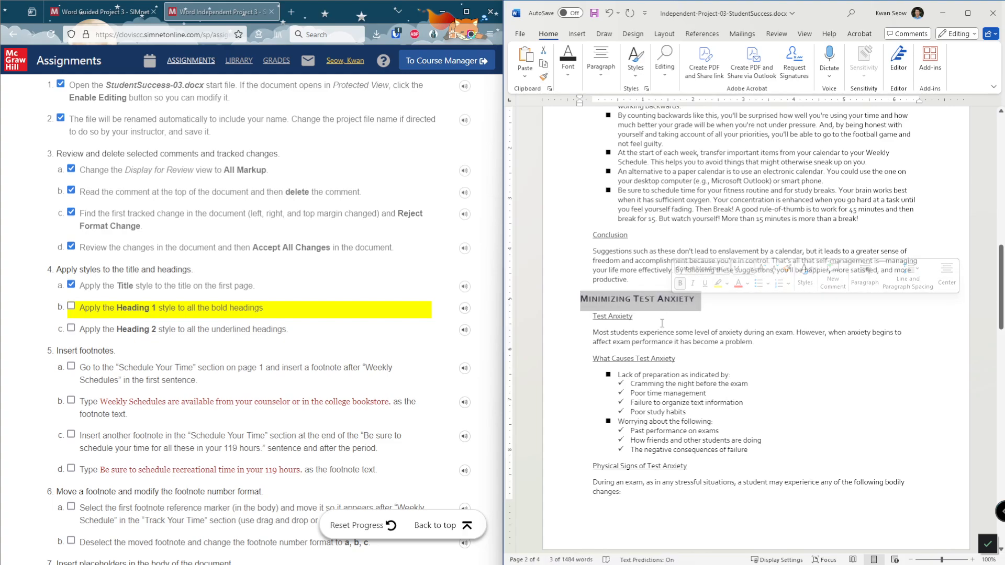
Step: Find the remaining bold heading "Goal Setting" on the last page and apply the Heading 1 style to it
scroll(670, 319, down, 15)
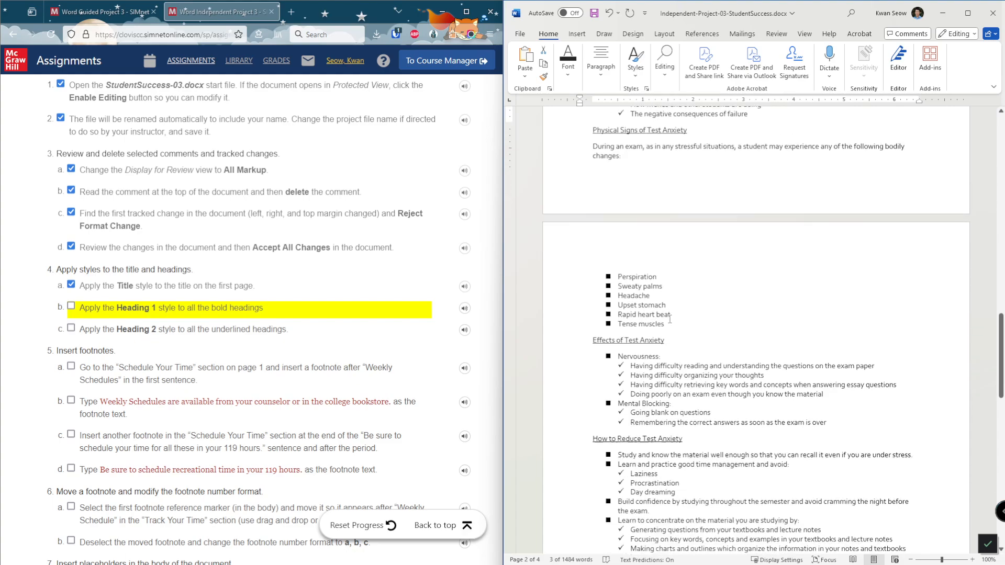
scroll(720, 265, down, 5)
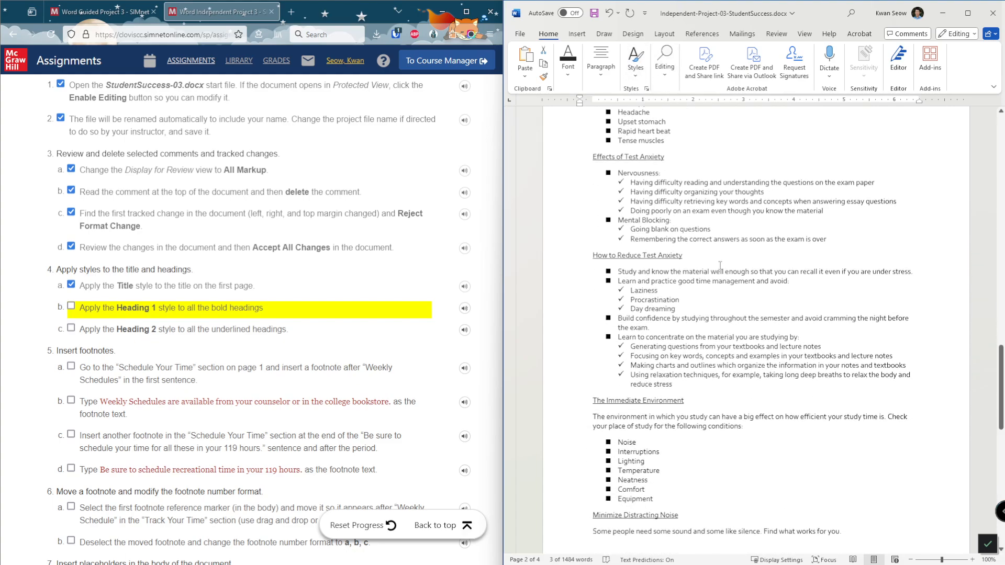
scroll(720, 264, down, 9)
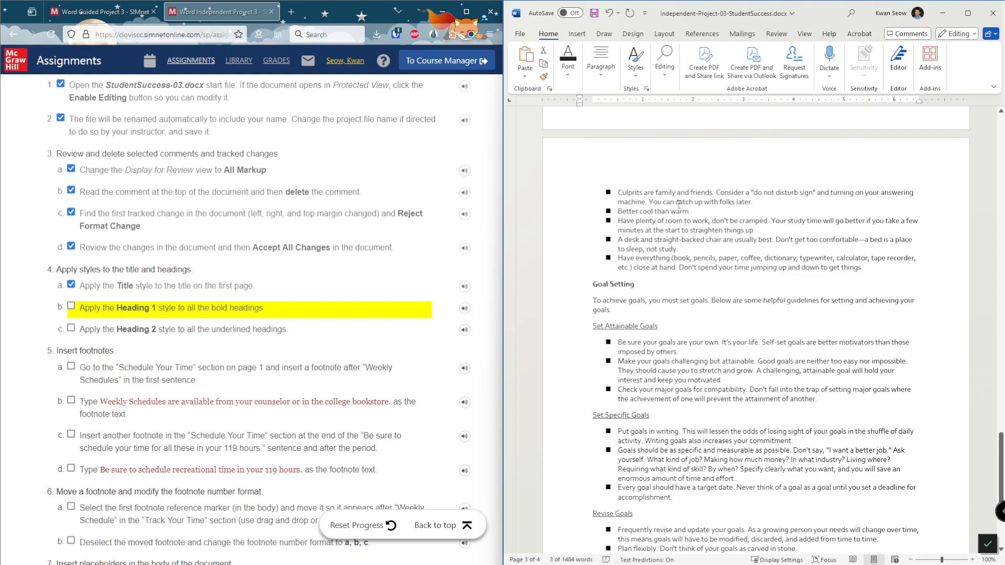
scroll(679, 204, up, 15)
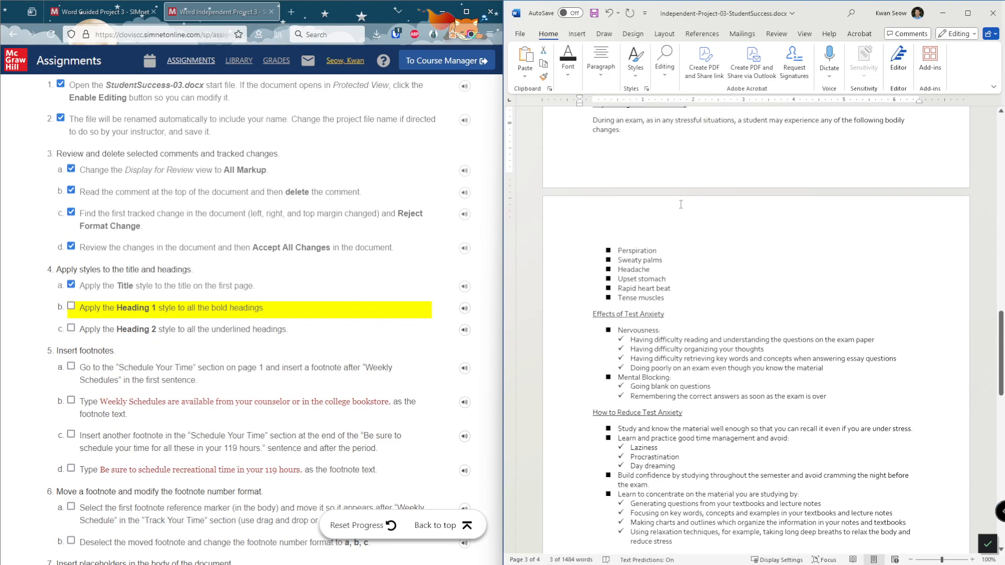
scroll(681, 204, up, 11)
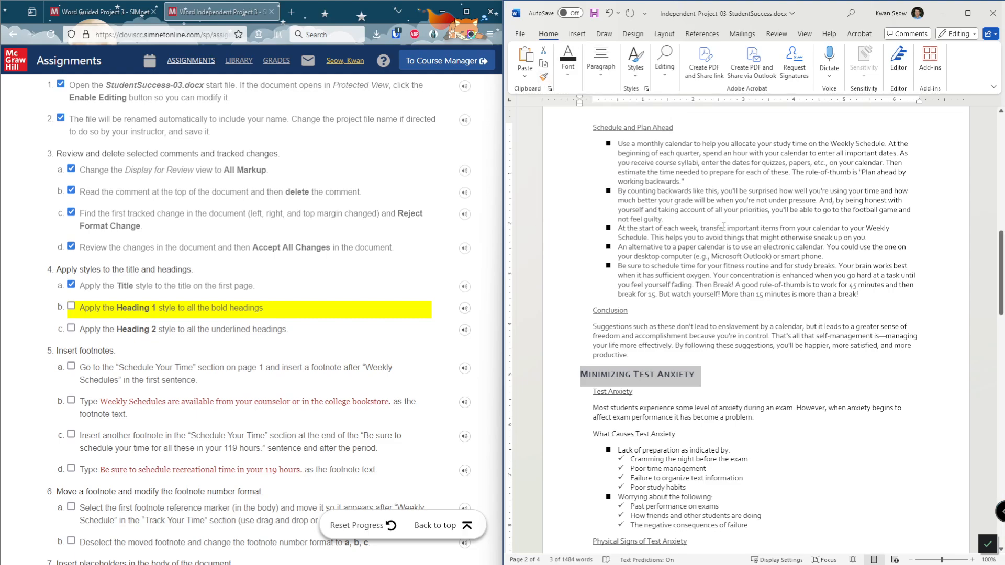
scroll(724, 226, down, 20)
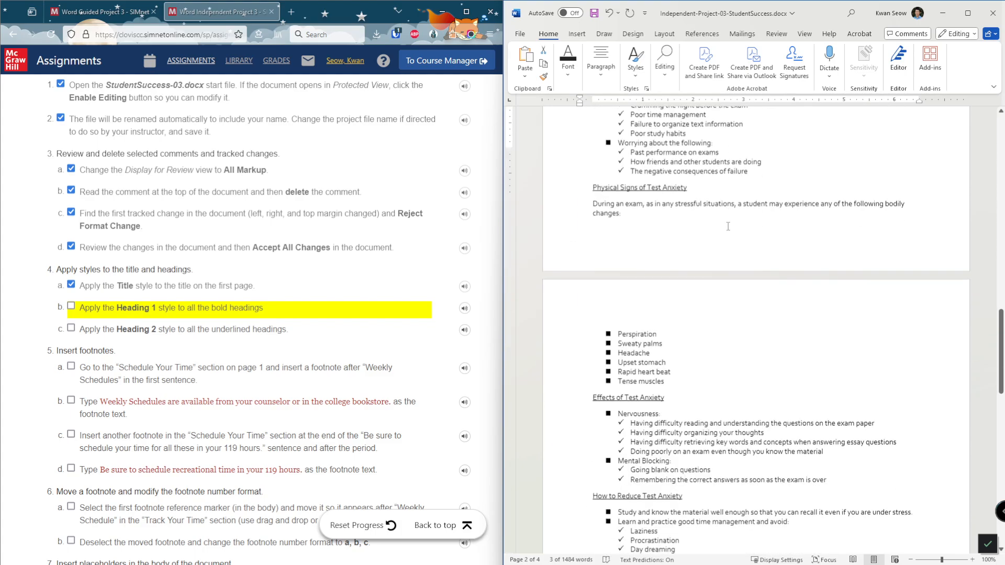
scroll(729, 226, down, 8)
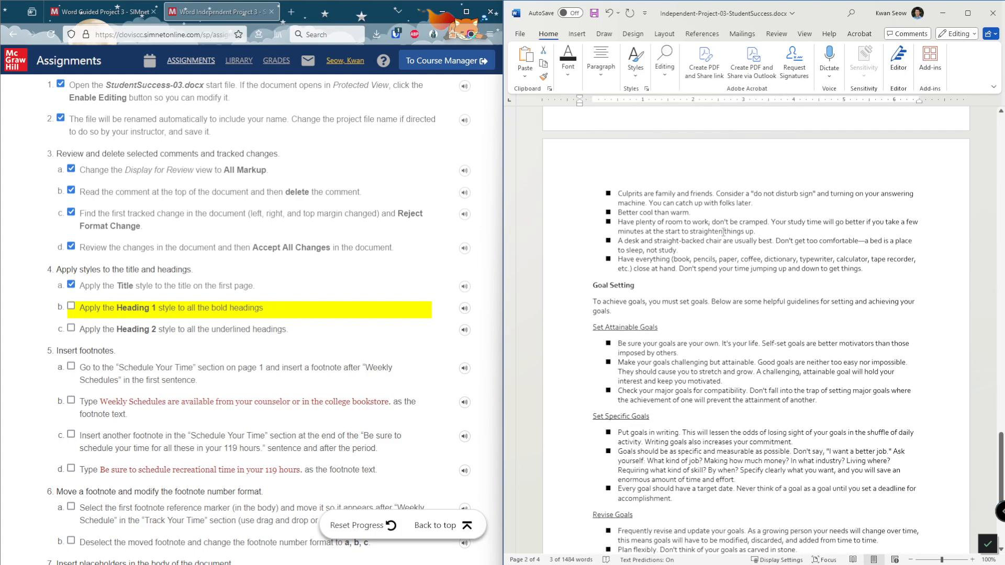
click(597, 284)
drag(594, 285, 639, 285)
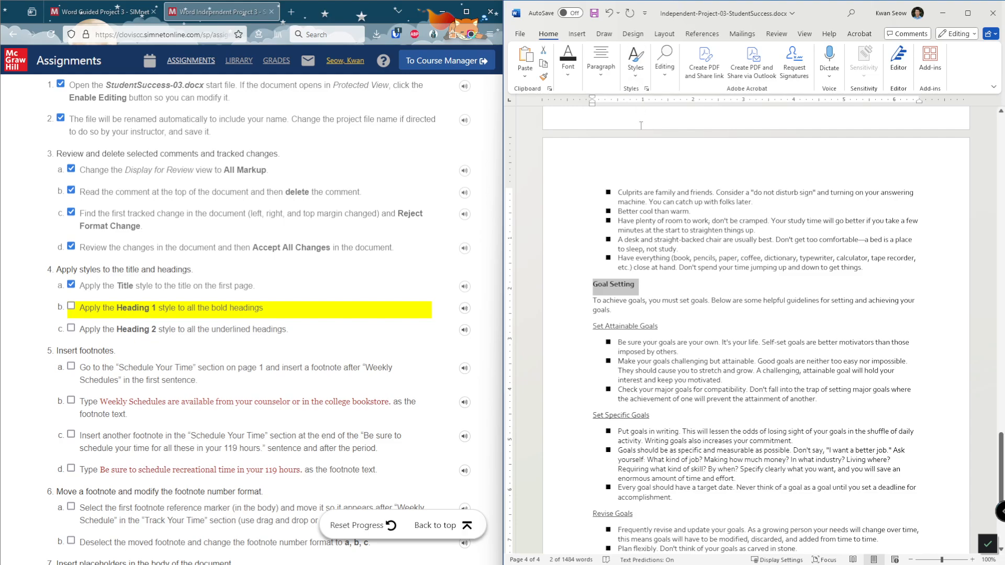
click(637, 74)
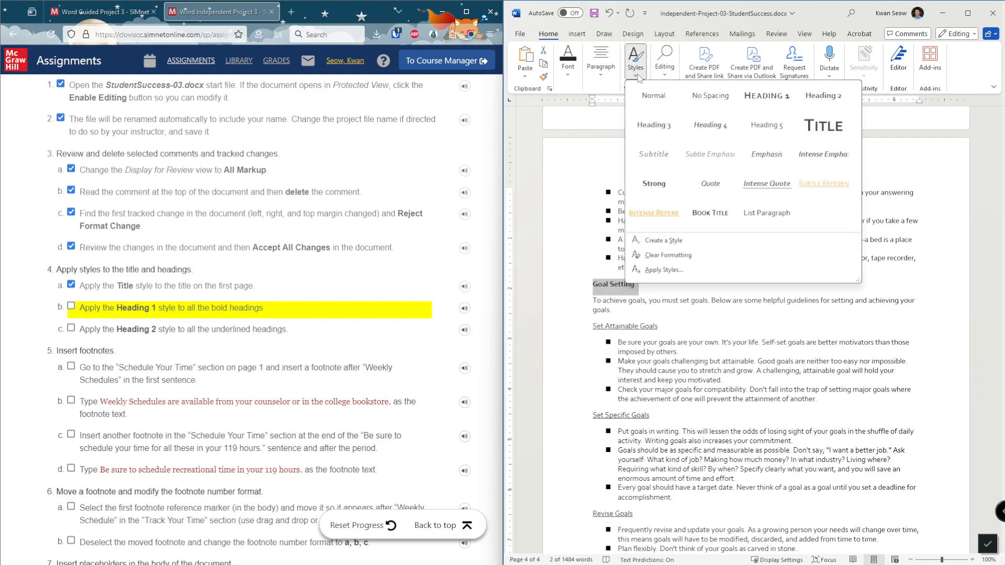
click(766, 96)
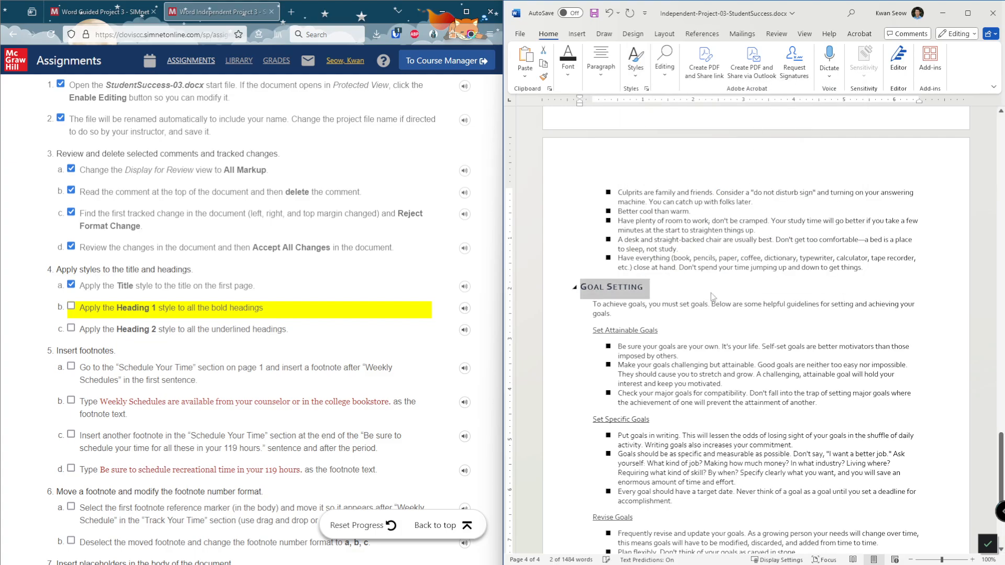
Step: Check the document for any remaining bold headings and mark instruction step 4b as completed
scroll(712, 292, down, 3)
scroll(714, 291, up, 10)
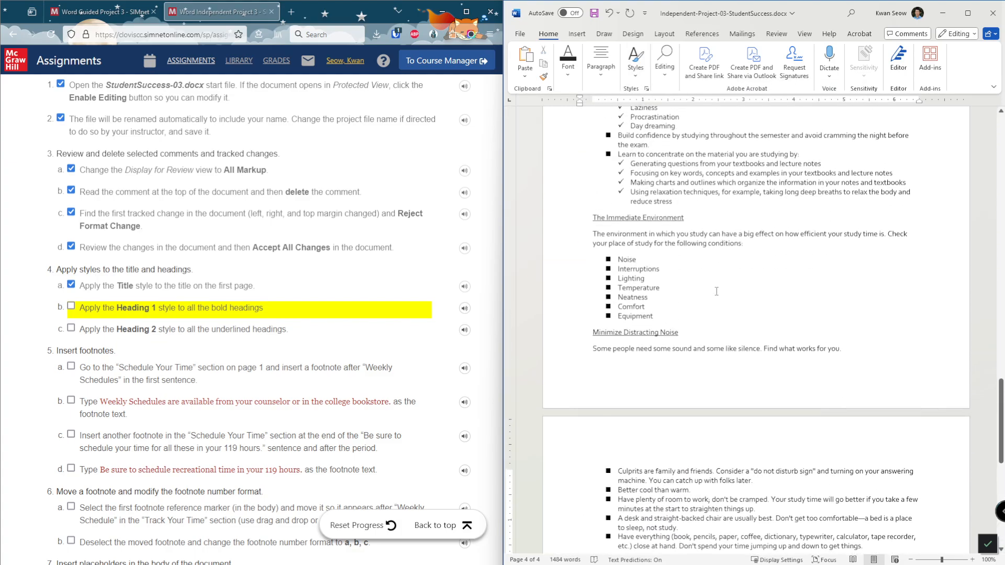
scroll(716, 292, up, 15)
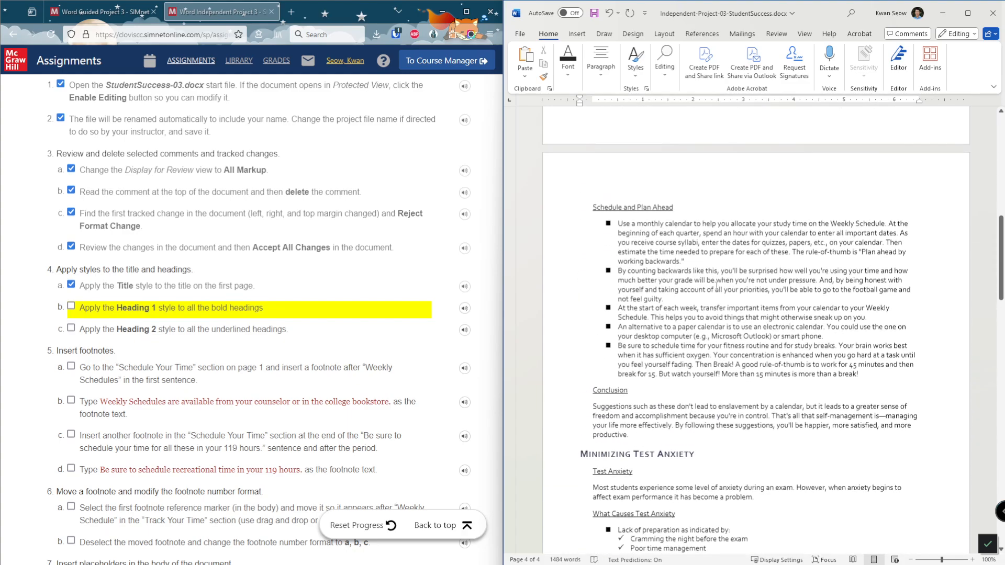
scroll(716, 285, up, 15)
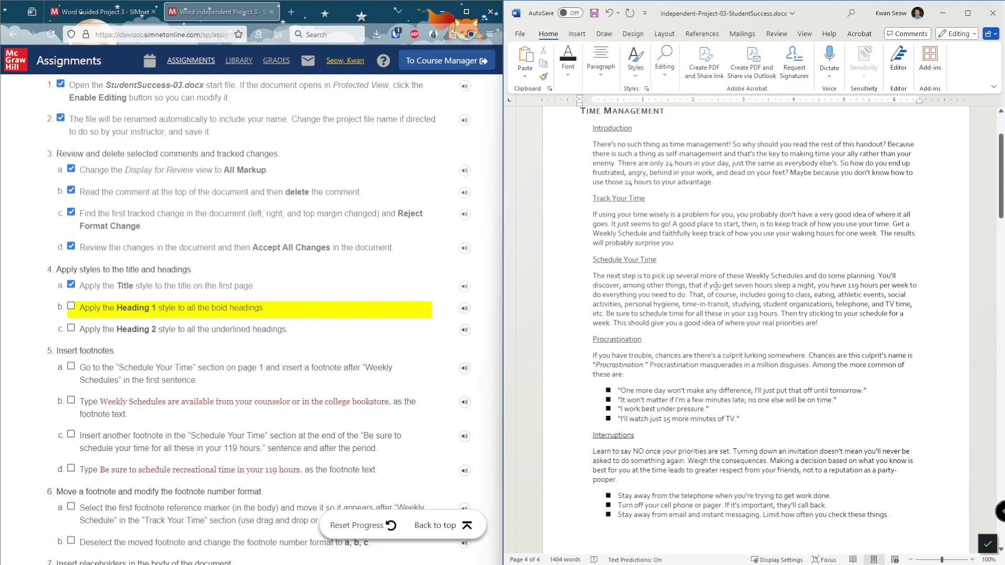
scroll(716, 286, up, 1)
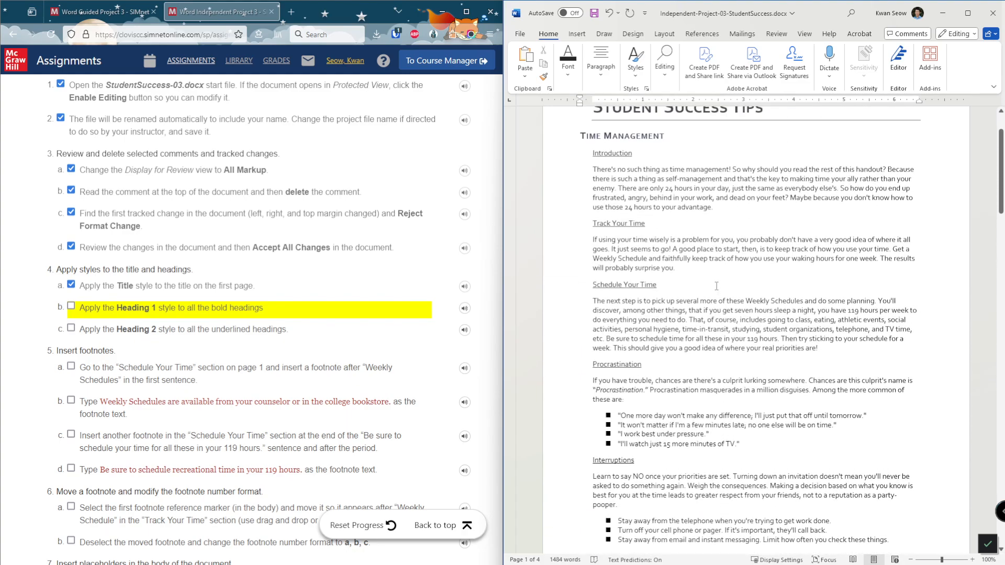
click(71, 307)
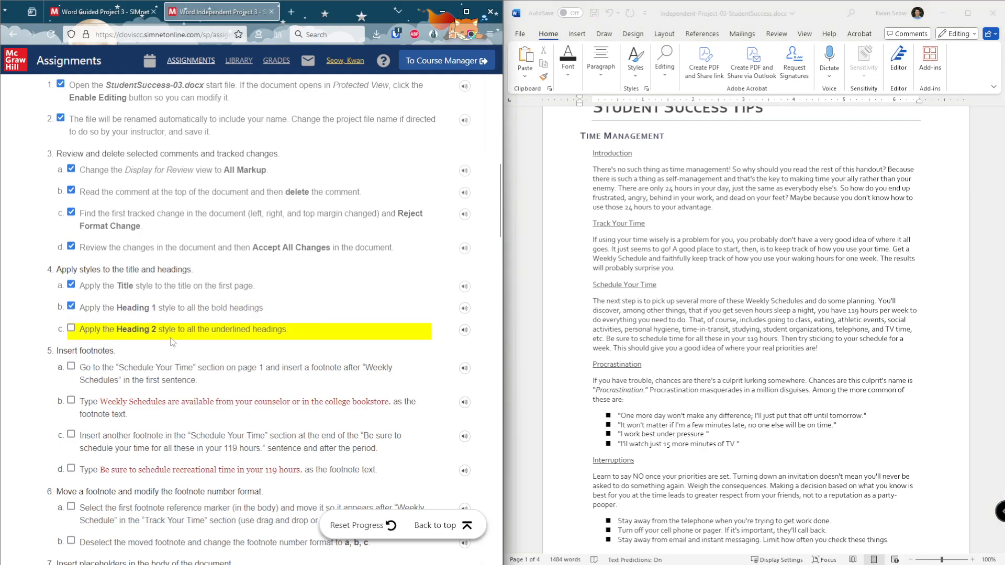
Step: Apply the Heading 2 style to the underlined "Introduction" heading on the first page
click(660, 225)
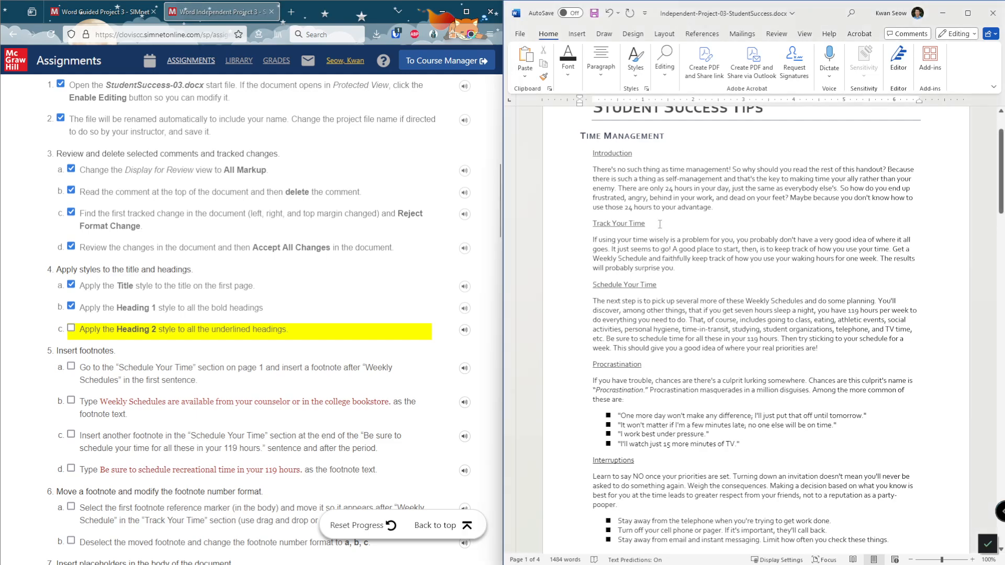
drag(1001, 183, 995, 140)
click(664, 268)
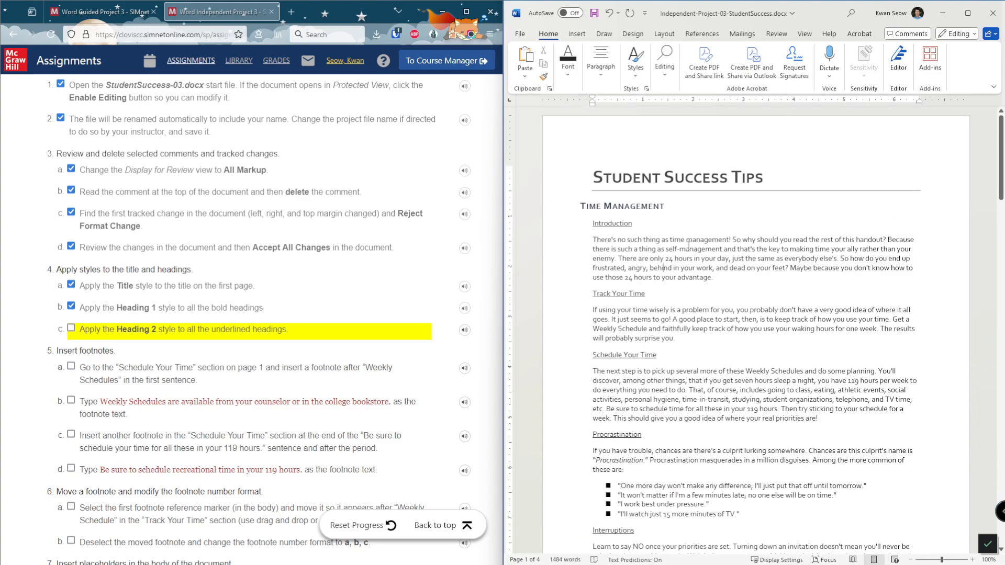
double_click(634, 224)
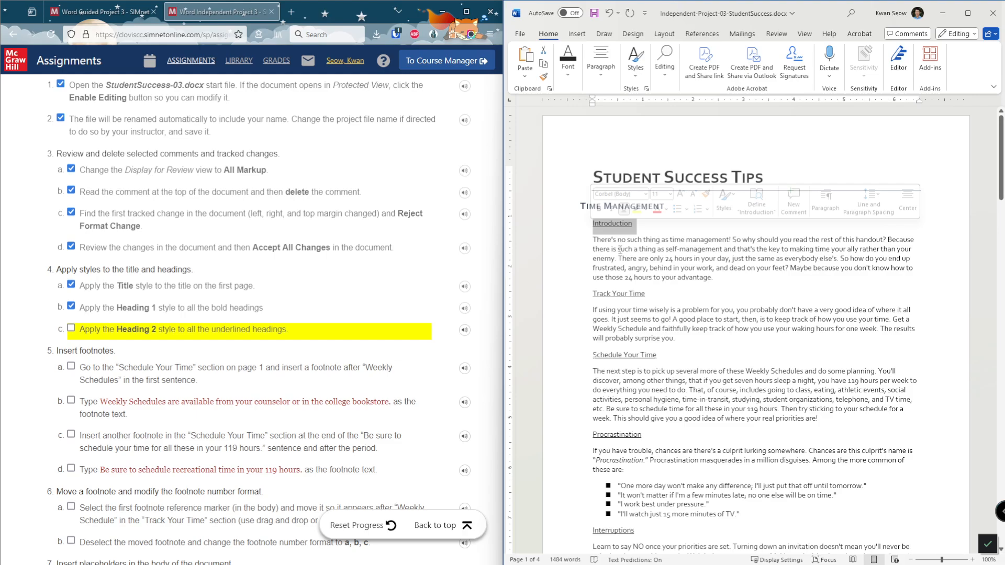
click(636, 60)
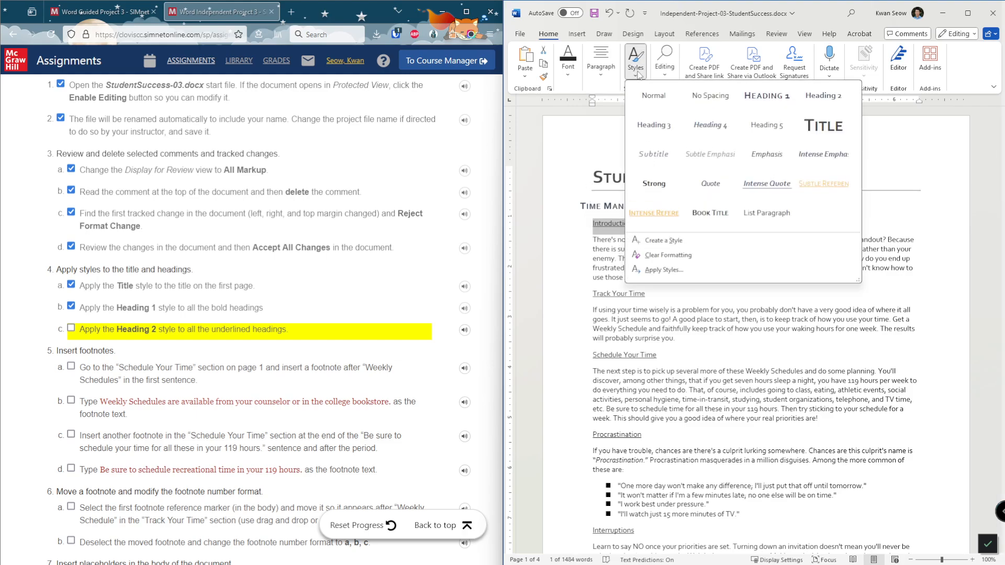
click(821, 103)
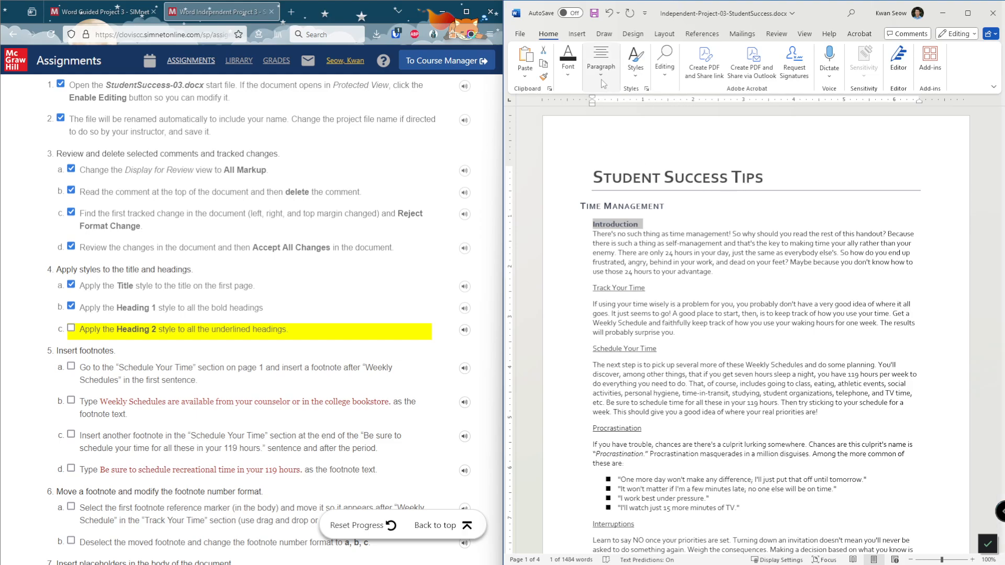
Step: Copy the "Introduction" heading's formatting to "Track Your Time", "Schedule Your Time" and "Procrastination" with Format Painter kept active
click(545, 78)
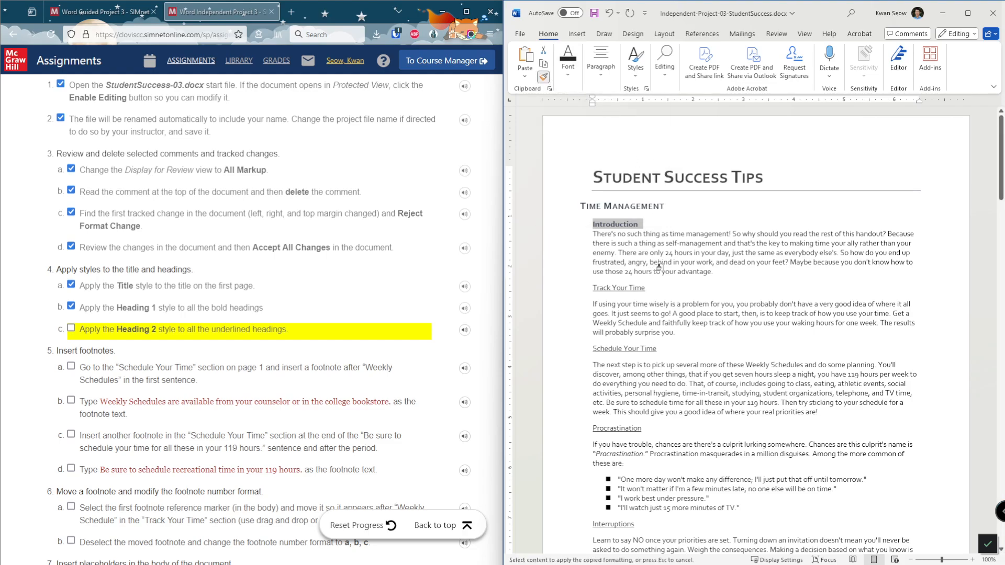
click(587, 287)
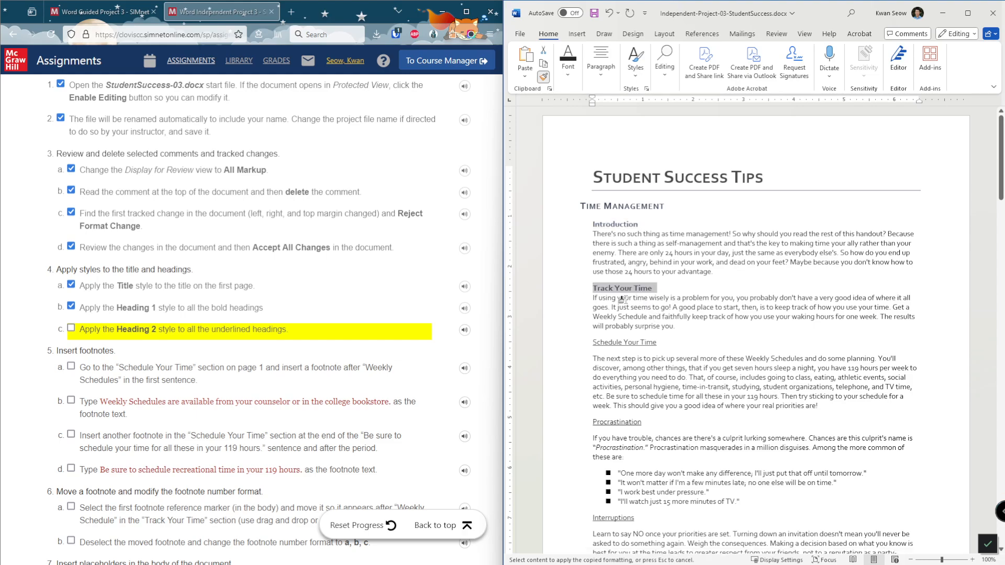
drag(589, 344, 661, 345)
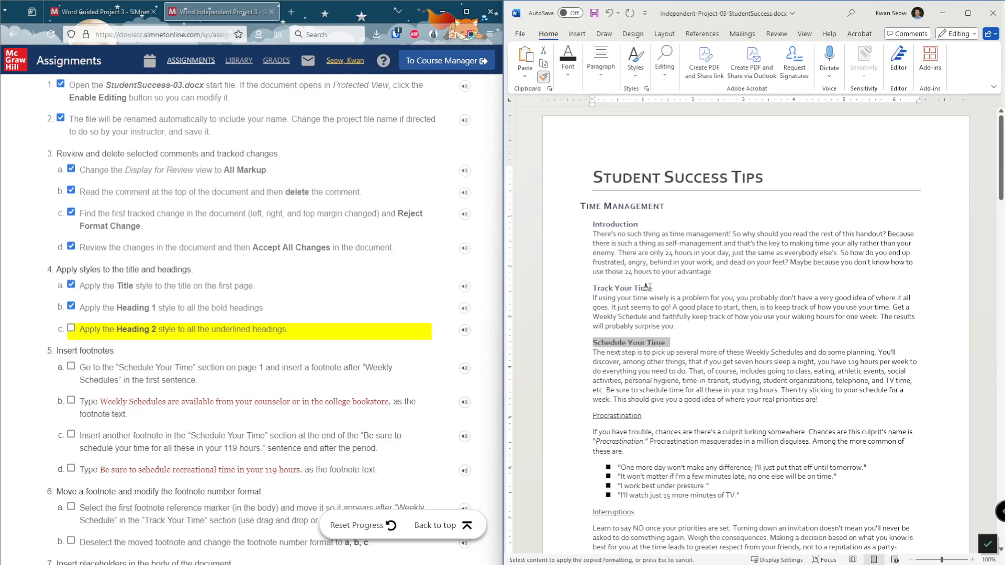
scroll(628, 270, down, 1)
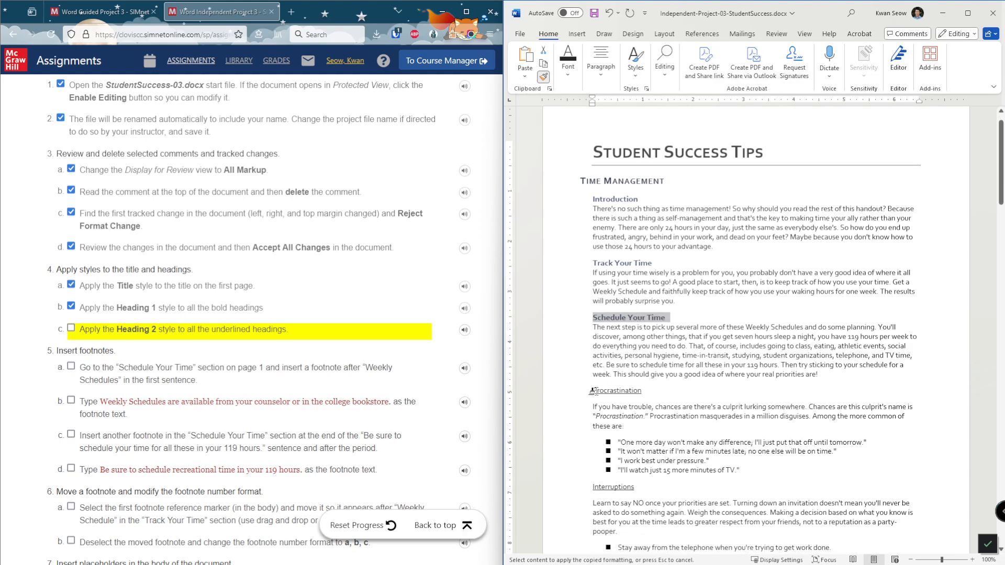
drag(586, 391, 650, 392)
Step: Paint the same Heading 2 formatting onto the underlined headings "Interruptions", "Schedule and Plan Ahead" and "Conclusion"
scroll(720, 395, down, 8)
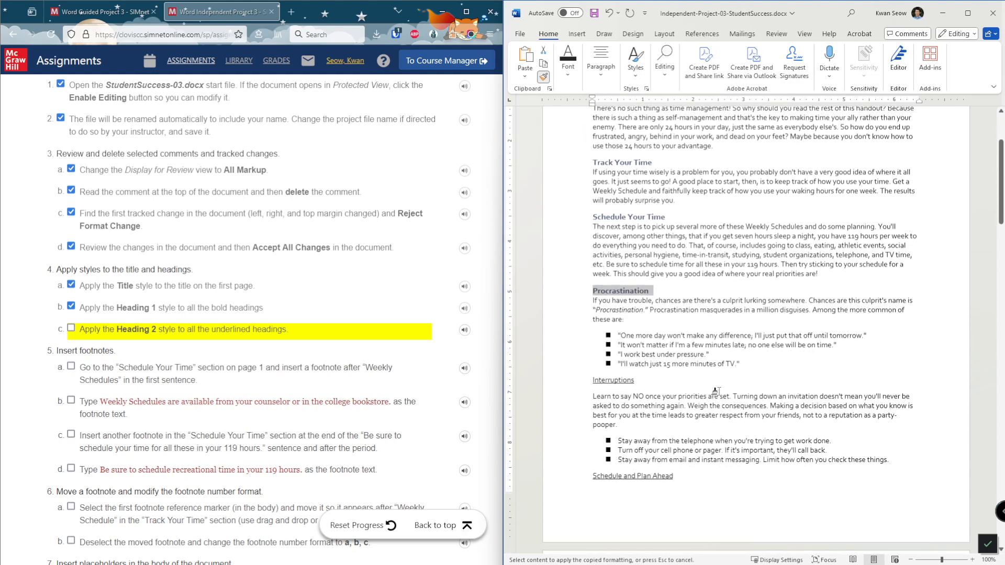
drag(589, 281, 634, 281)
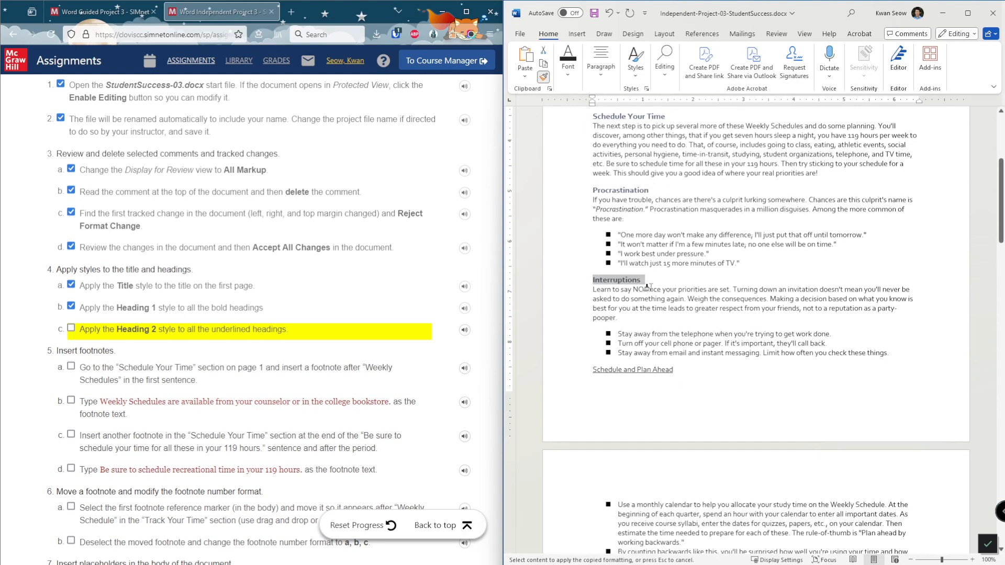
scroll(684, 293, down, 2)
drag(590, 320, 676, 325)
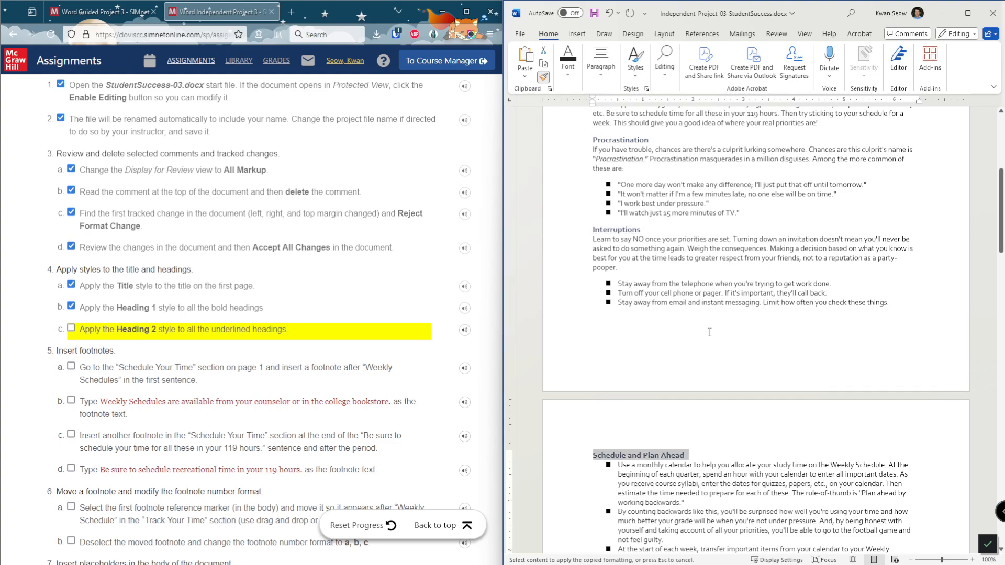
scroll(629, 366, down, 9)
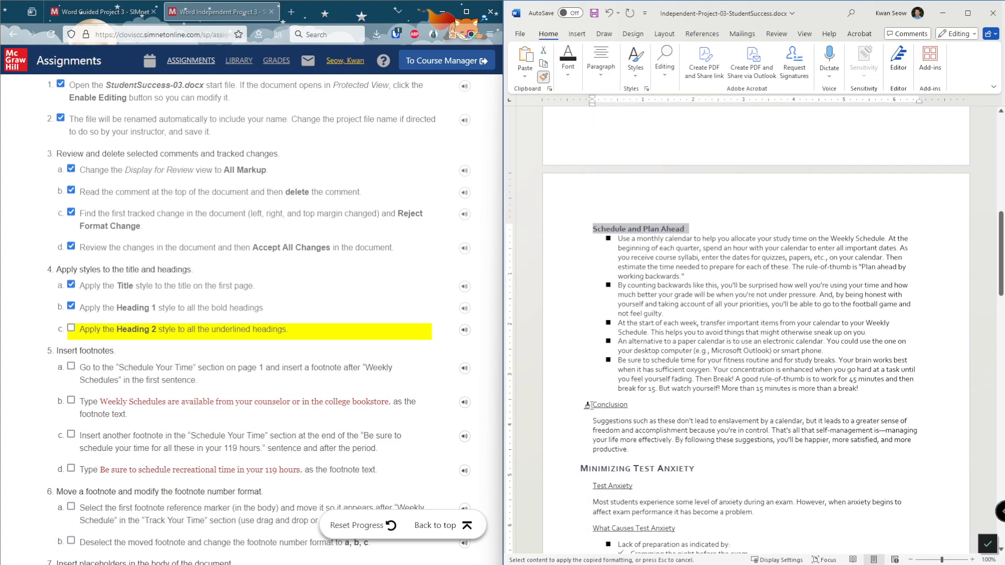
drag(591, 405, 628, 406)
scroll(628, 406, down, 7)
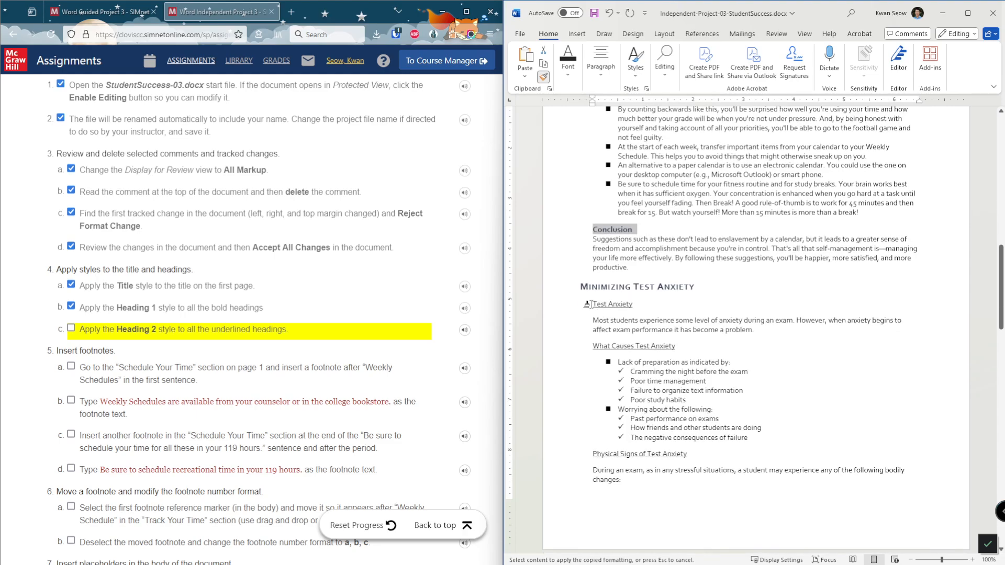
Step: Paint the Heading 2 formatting onto the underlined headings "Test Anxiety", "What Causes Test Anxiety" and "Physical Signs of Test Anxiety"
drag(587, 304, 636, 305)
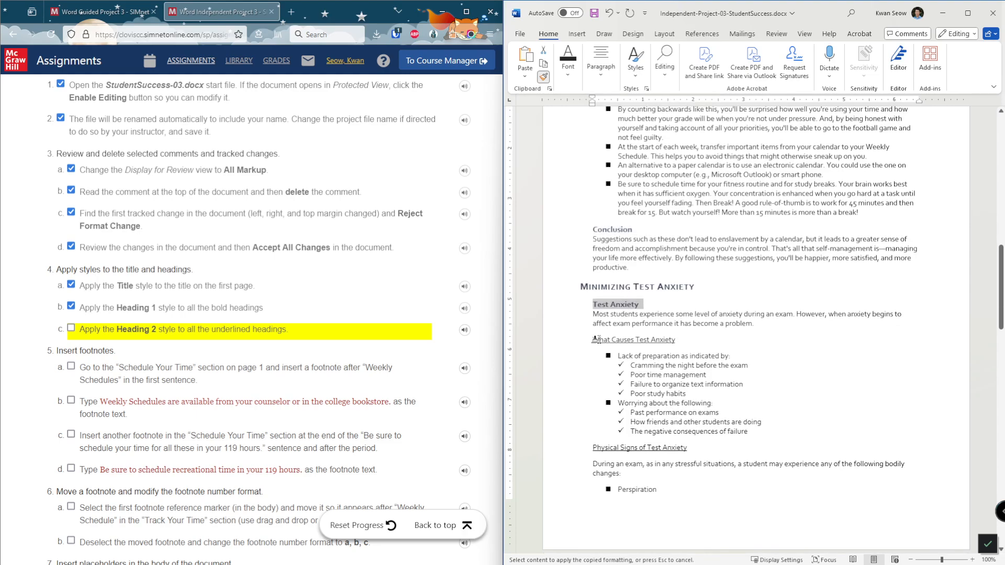
drag(595, 339, 679, 340)
drag(607, 439, 688, 441)
Step: Paint the Heading 2 formatting onto "Effects of Test Anxiety", "How to Reduce Test Anxiety", "The Immediate Environment" and "Minimize Distracting Noise"
scroll(645, 384, down, 10)
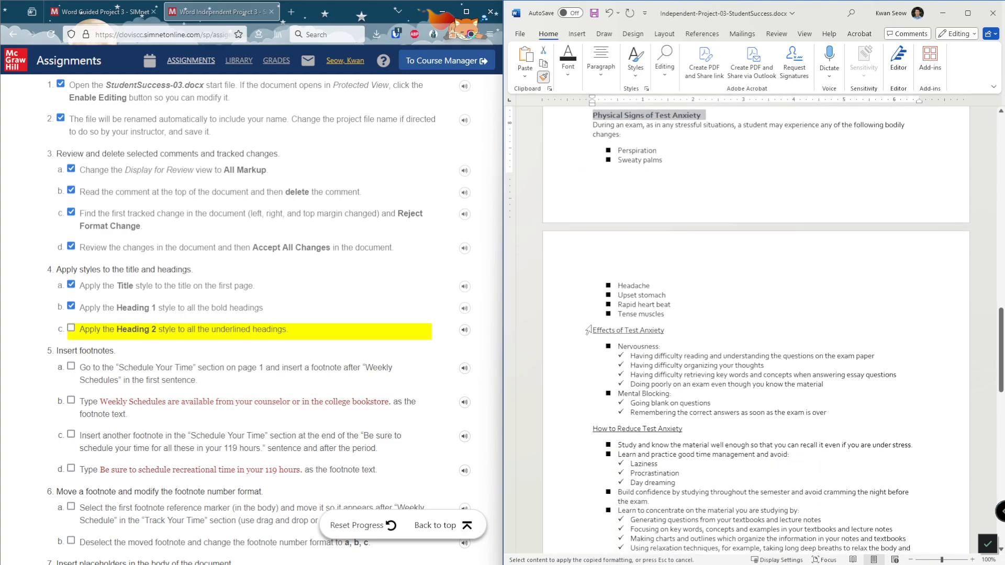
drag(587, 331, 673, 330)
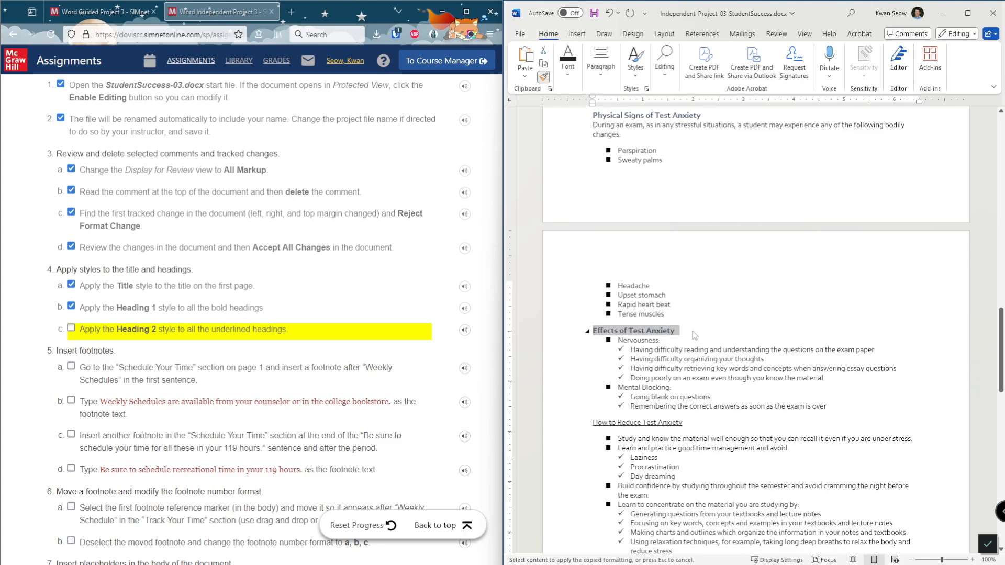
scroll(689, 330, down, 2)
drag(589, 375, 674, 381)
scroll(673, 380, down, 3)
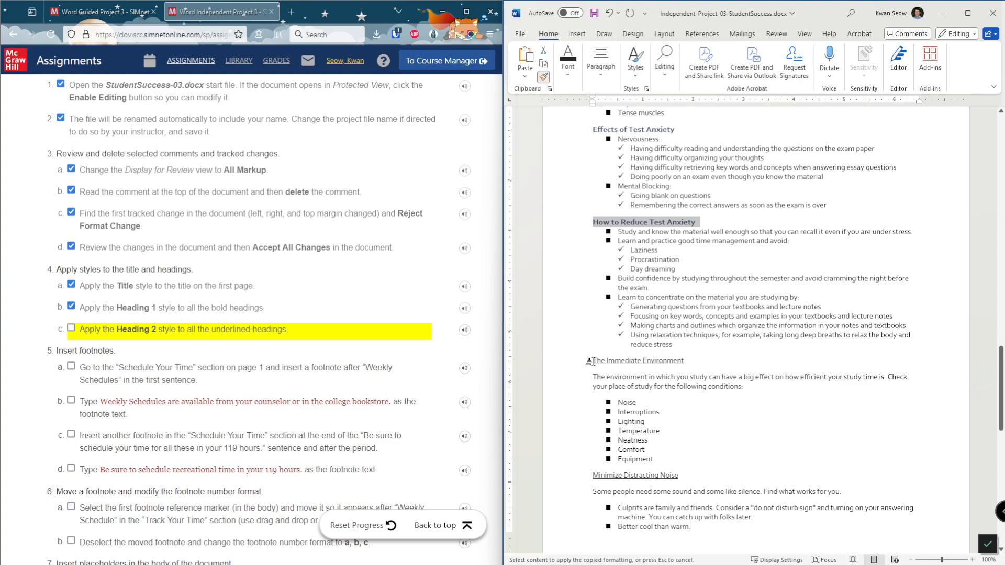
drag(590, 361, 672, 362)
scroll(672, 362, down, 2)
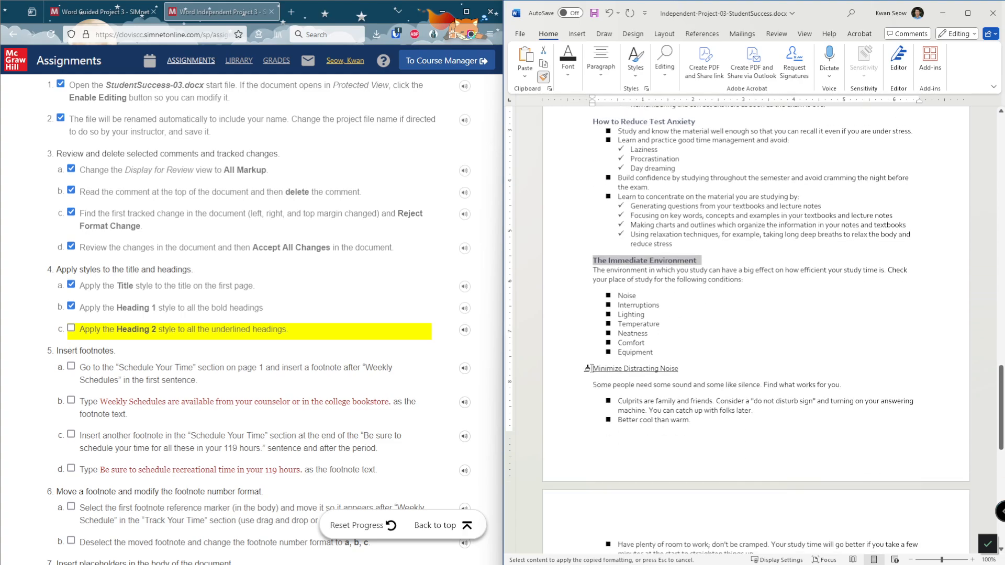
drag(589, 369, 671, 369)
Step: Paint the Heading 2 formatting onto the "Set Attainable Goals", "Set Specific Goals" and "Revise Goals" headings in the Goal Setting section
scroll(671, 369, down, 3)
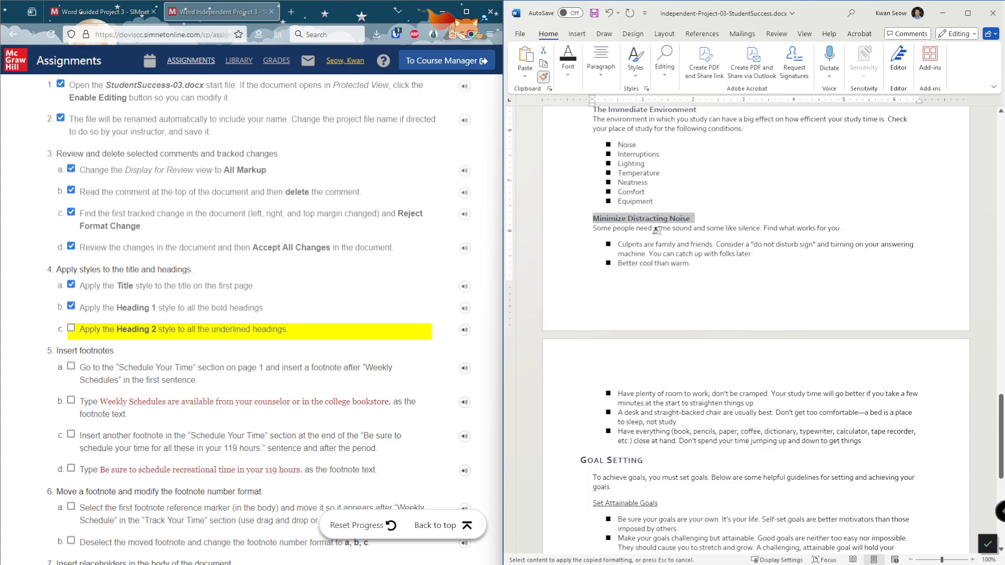
scroll(667, 240, down, 4)
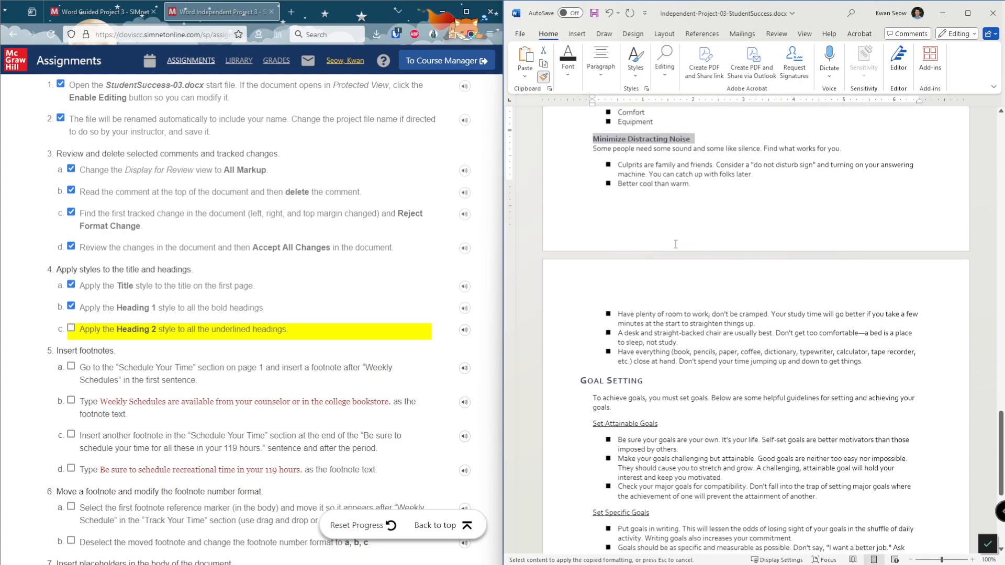
drag(591, 307, 658, 305)
scroll(609, 315, down, 2)
drag(591, 287, 651, 287)
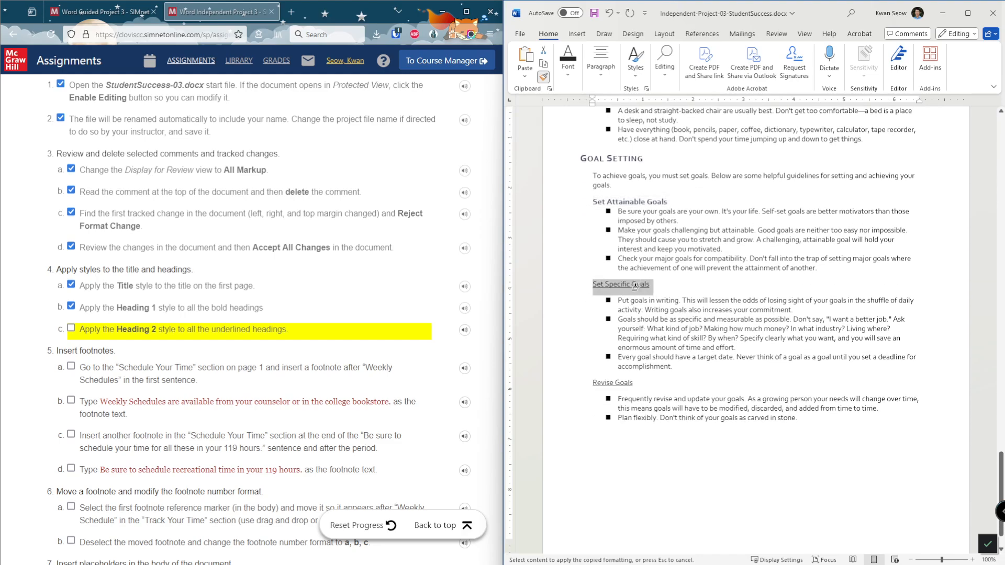
scroll(618, 308, down, 1)
drag(587, 332, 638, 332)
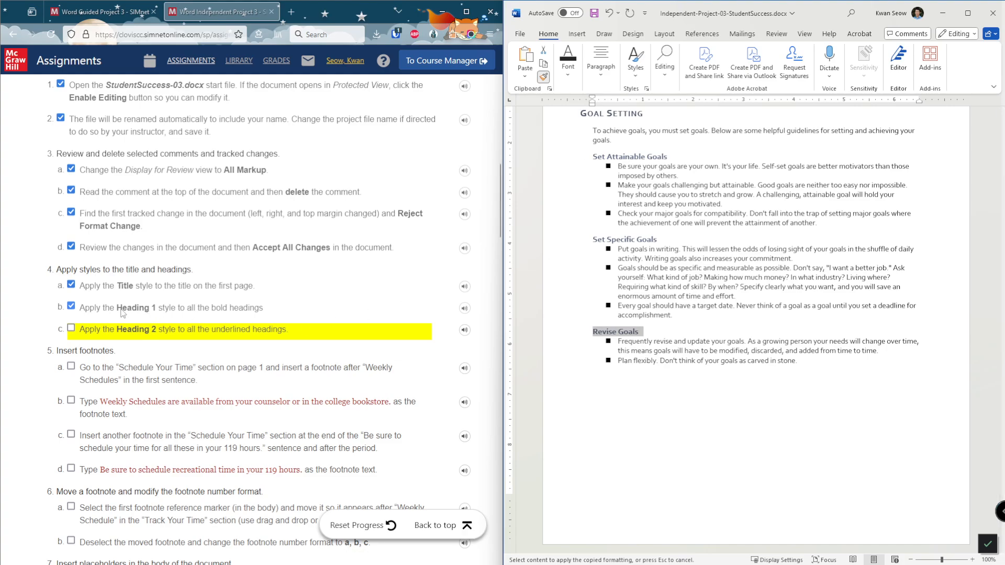
Step: Mark instruction step 4c as completed and view the Figure 3-130 sample pages of the finished document in the instructions
click(71, 328)
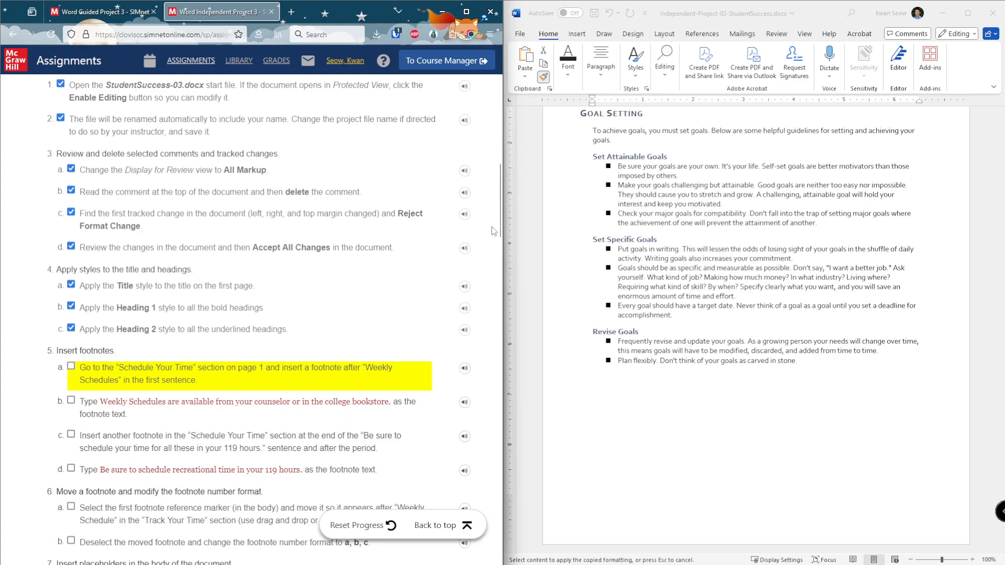
drag(499, 224, 507, 515)
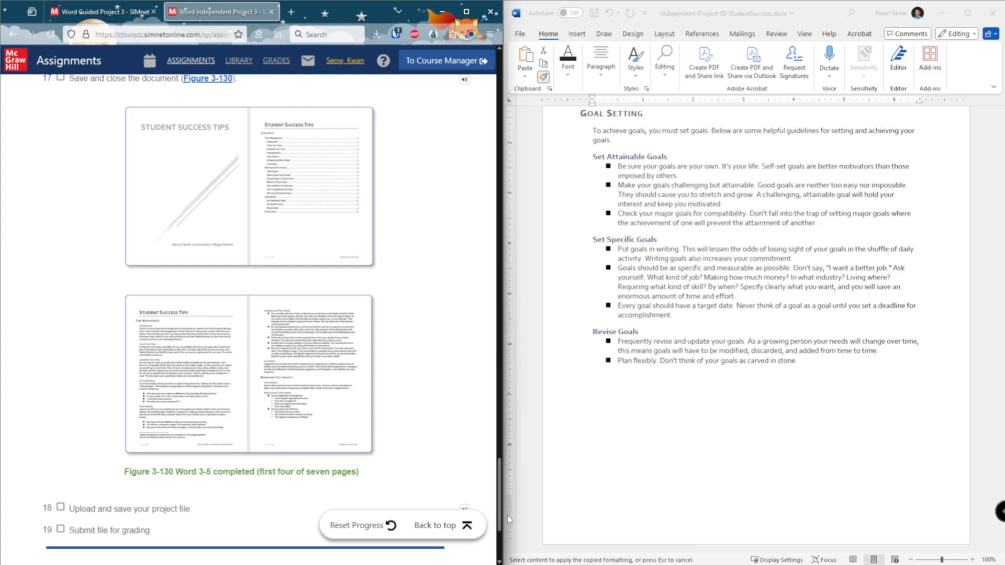